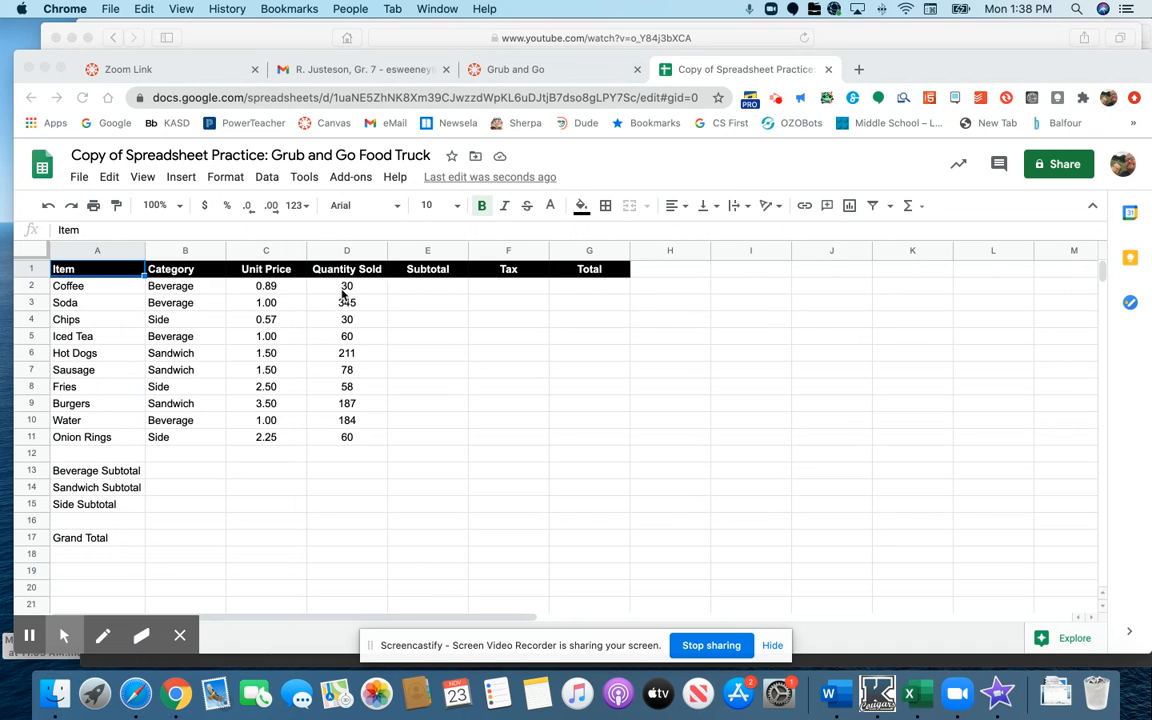
# Calculate the Coffee subtotal in cell E2 with the formula =(c2*d2)
pyautogui.click(415, 291)
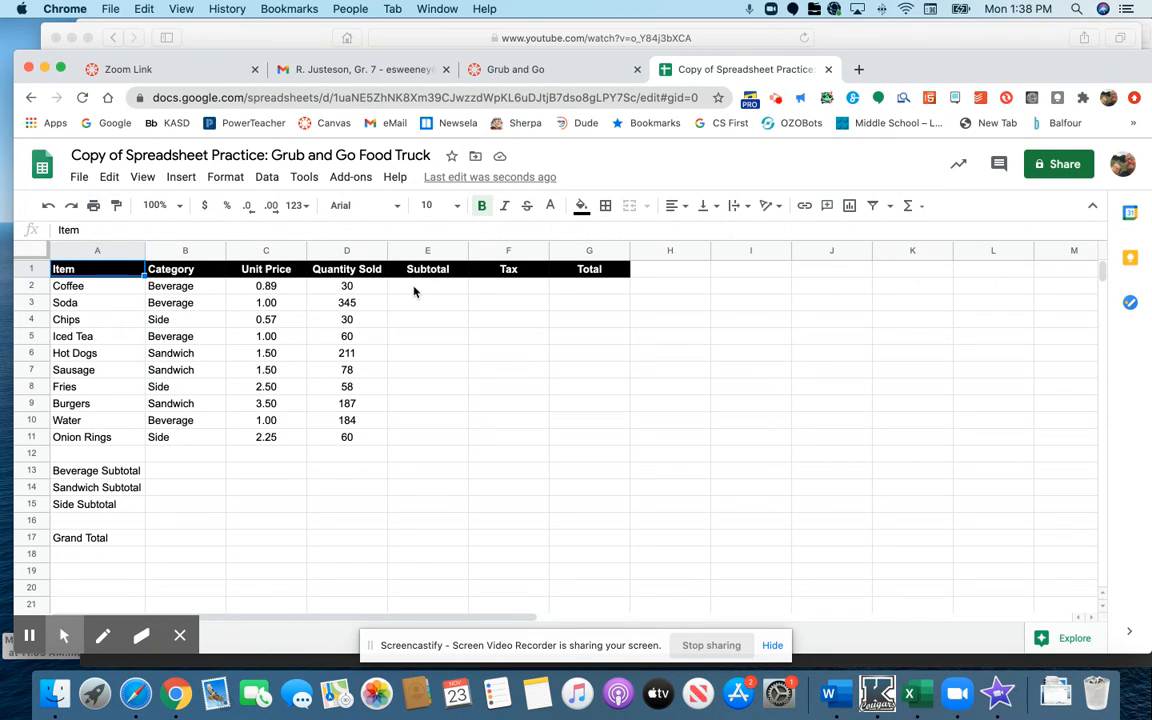
pyautogui.click(415, 288)
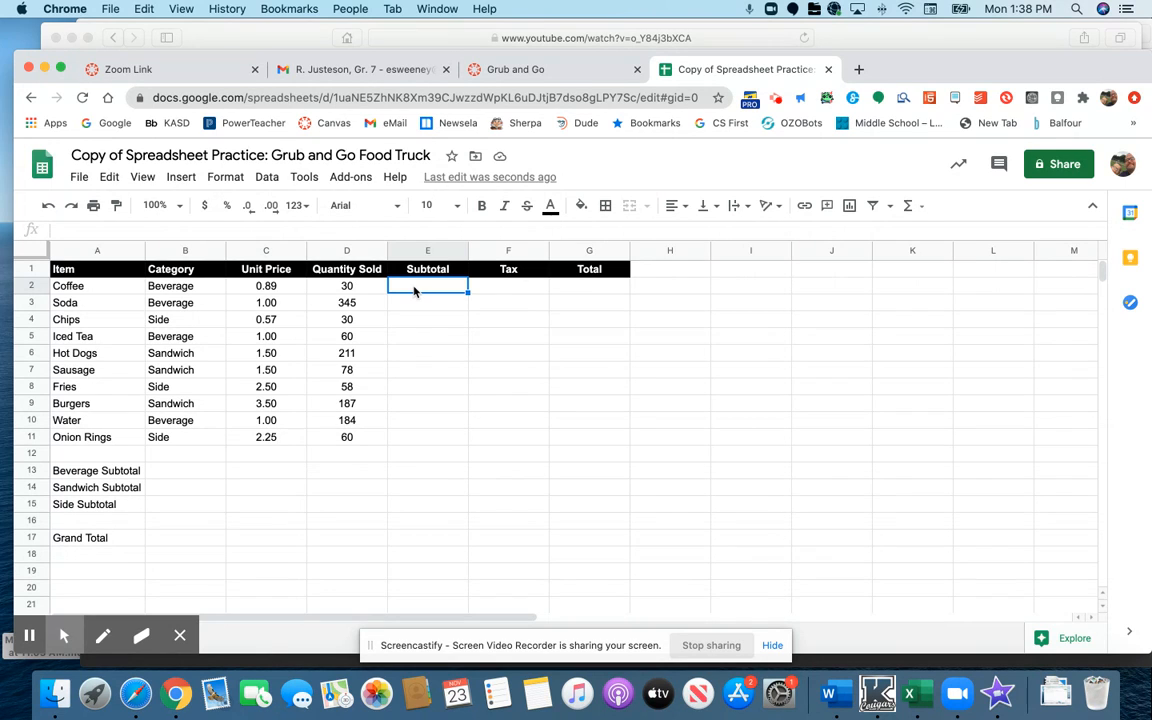
pyautogui.write('=')
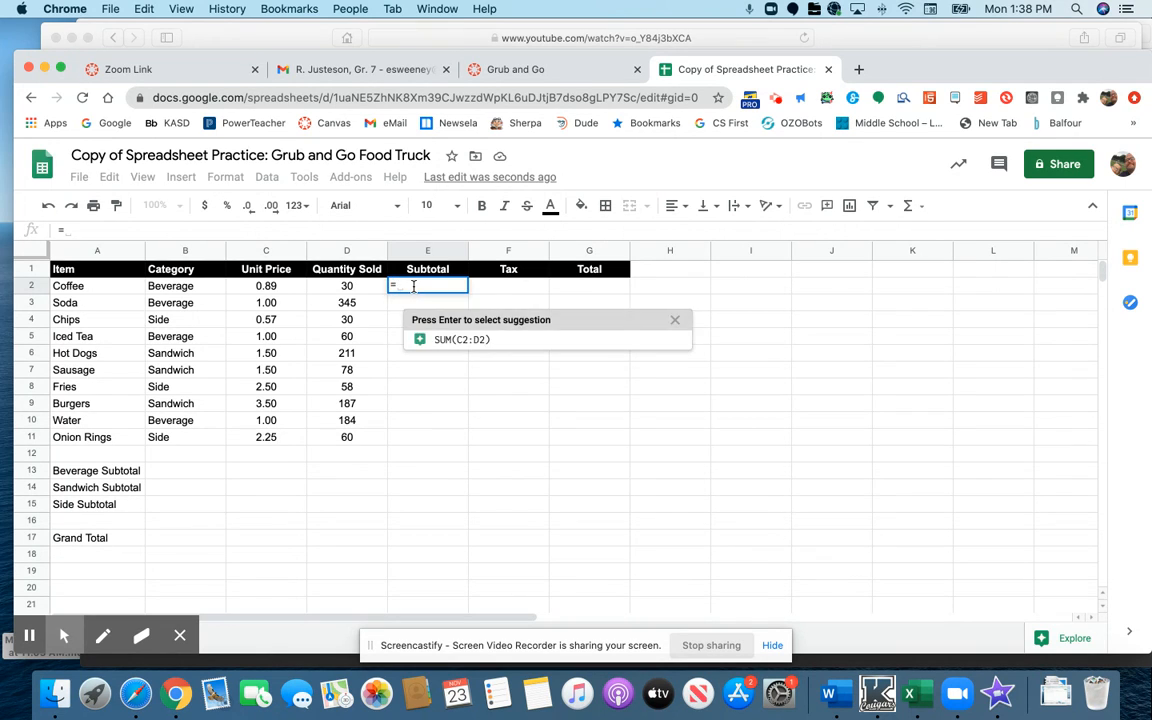
pyautogui.write('(')
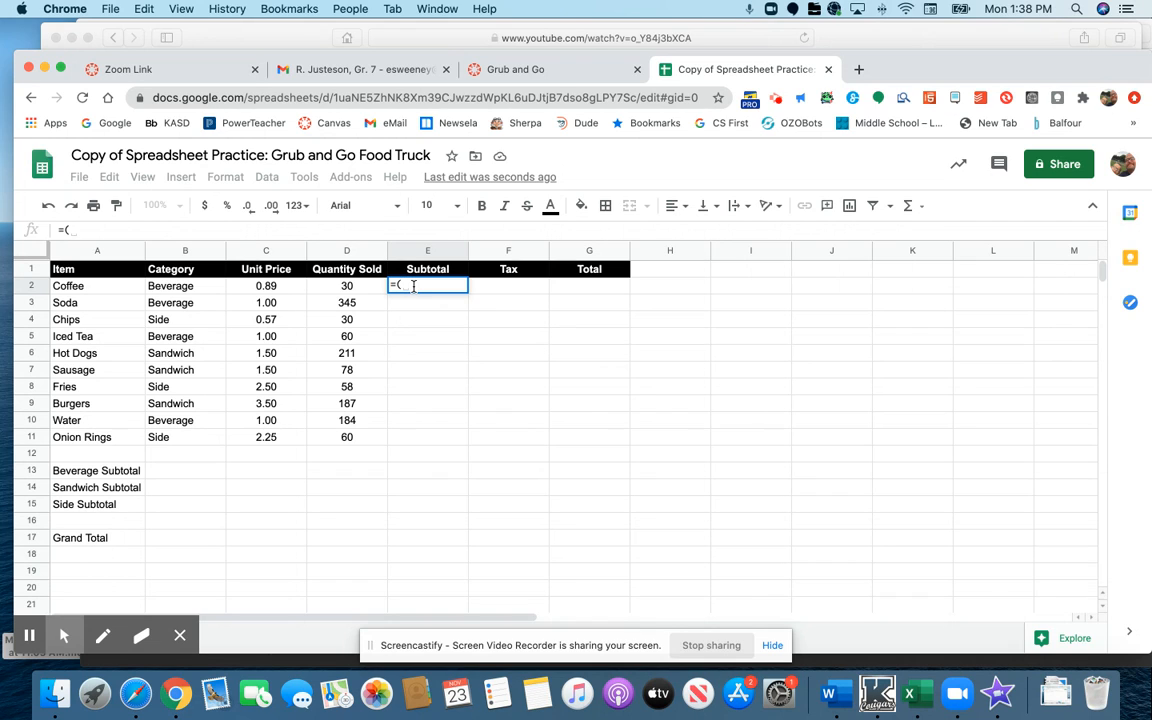
pyautogui.write('c2')
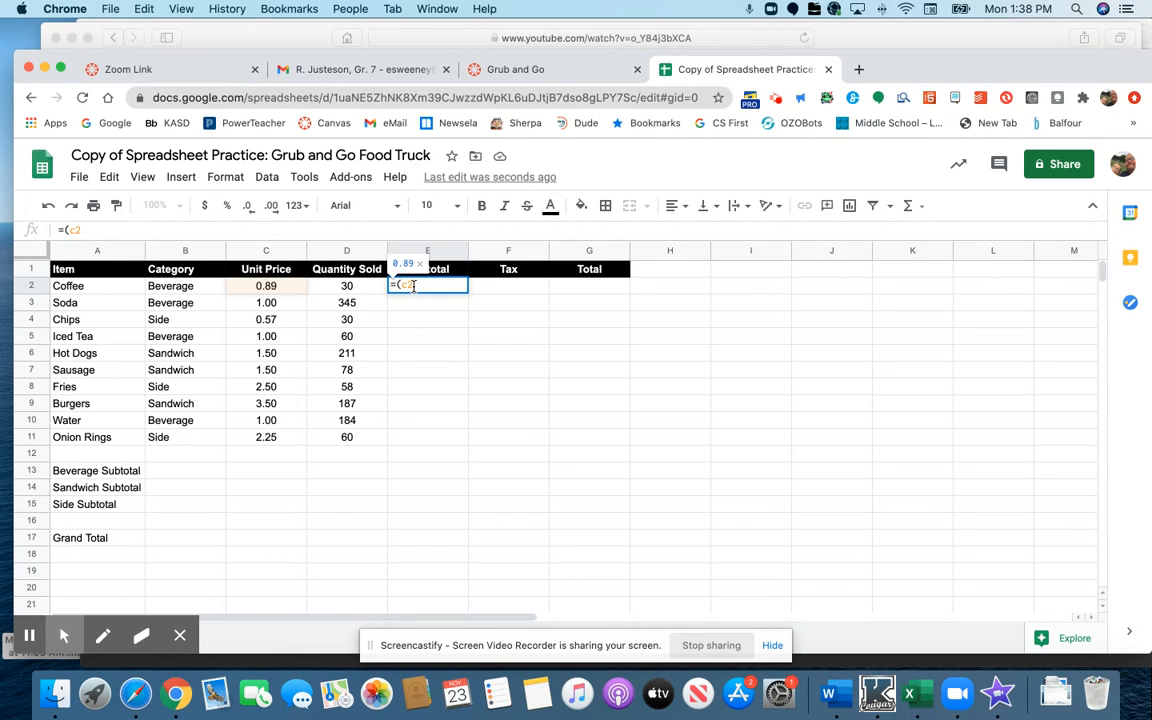
pyautogui.write('*')
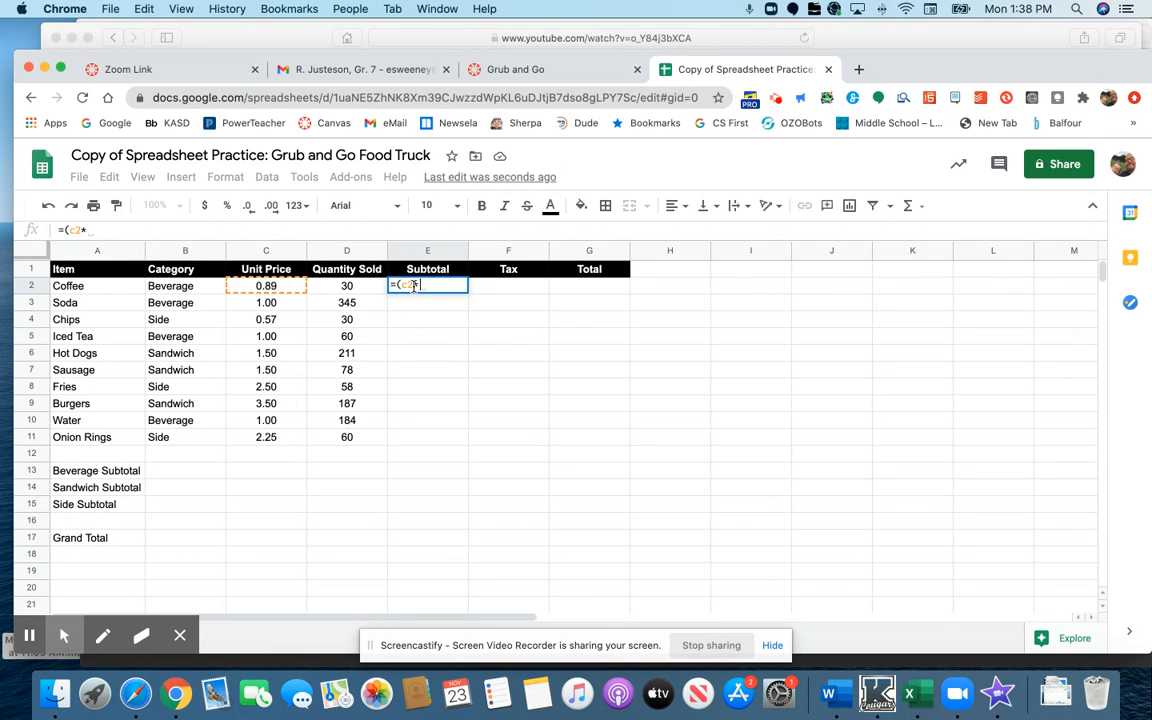
pyautogui.write('d2')
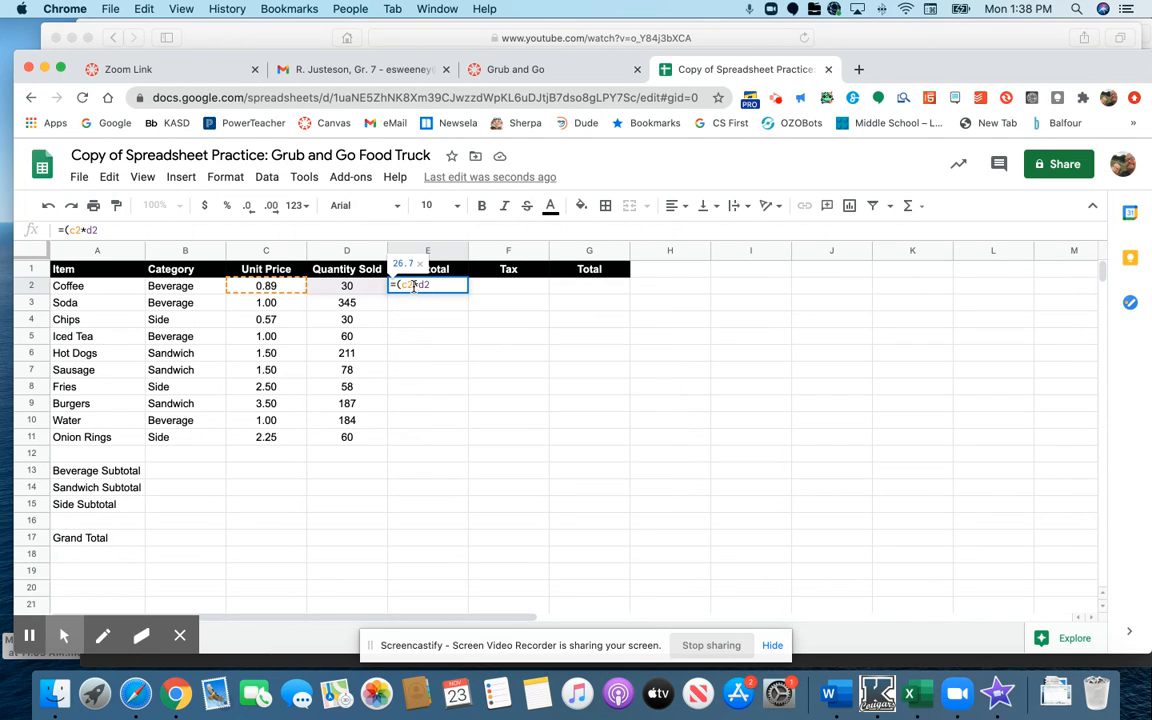
pyautogui.write(')')
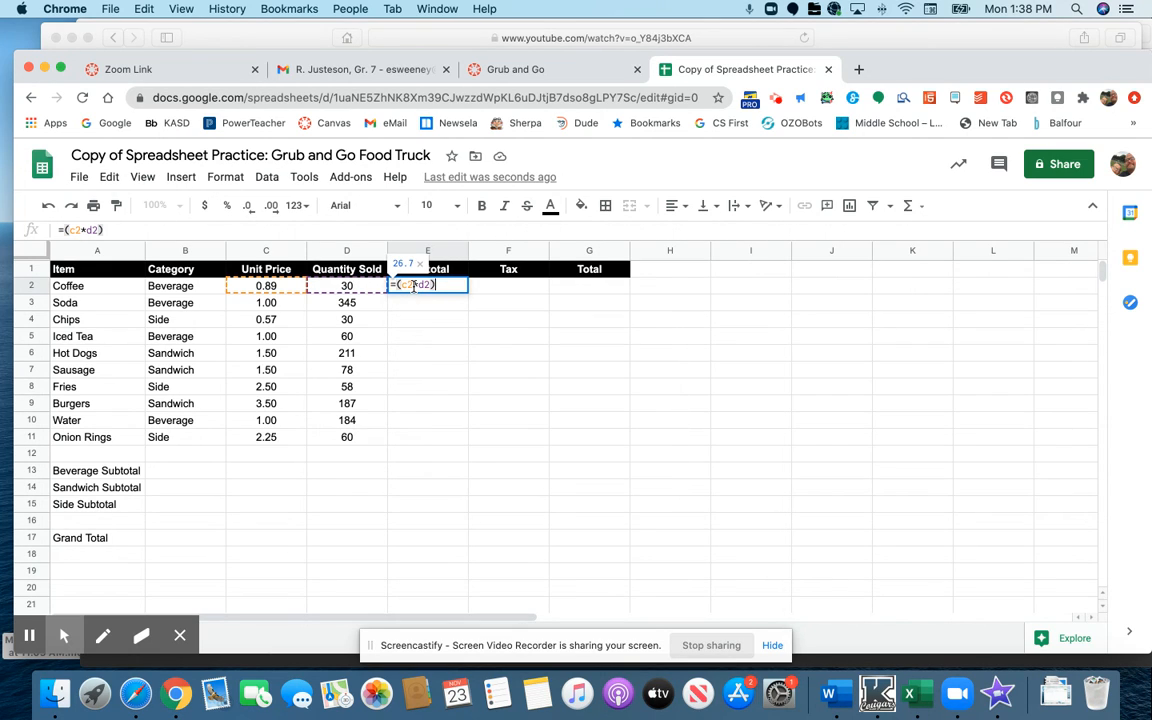
pyautogui.press('Return')
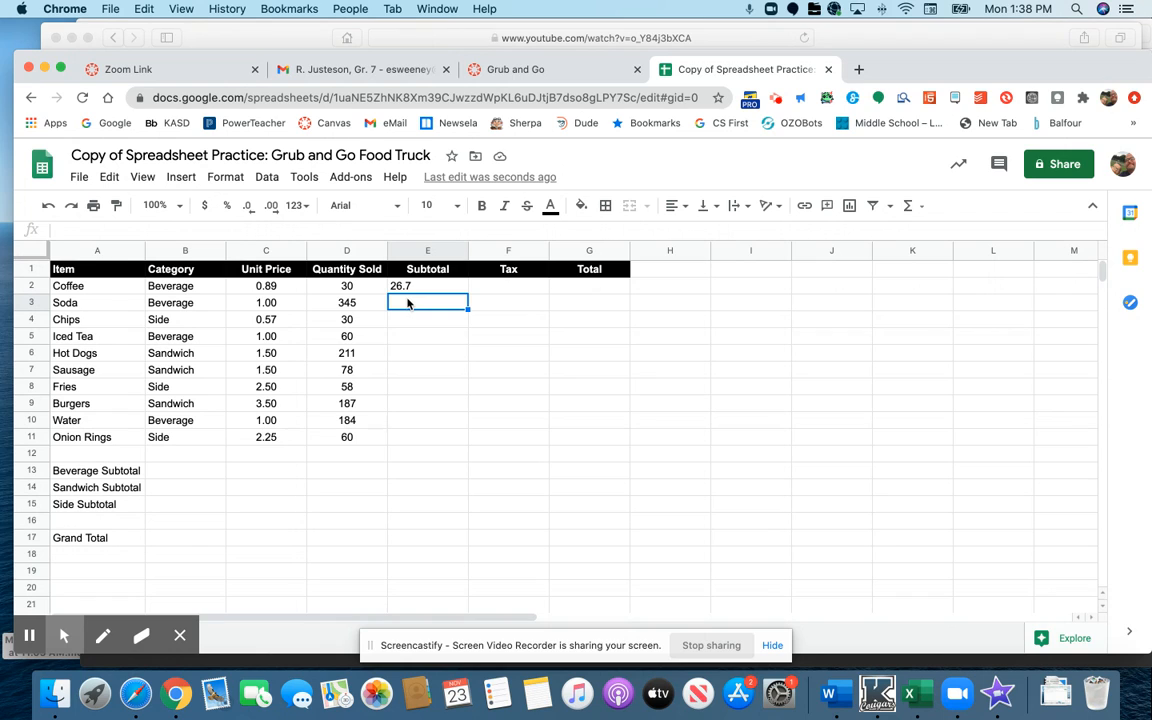
# Calculate the Soda subtotal in E3 with =(c3*d3) and fill the formula down through E11
pyautogui.write('=')
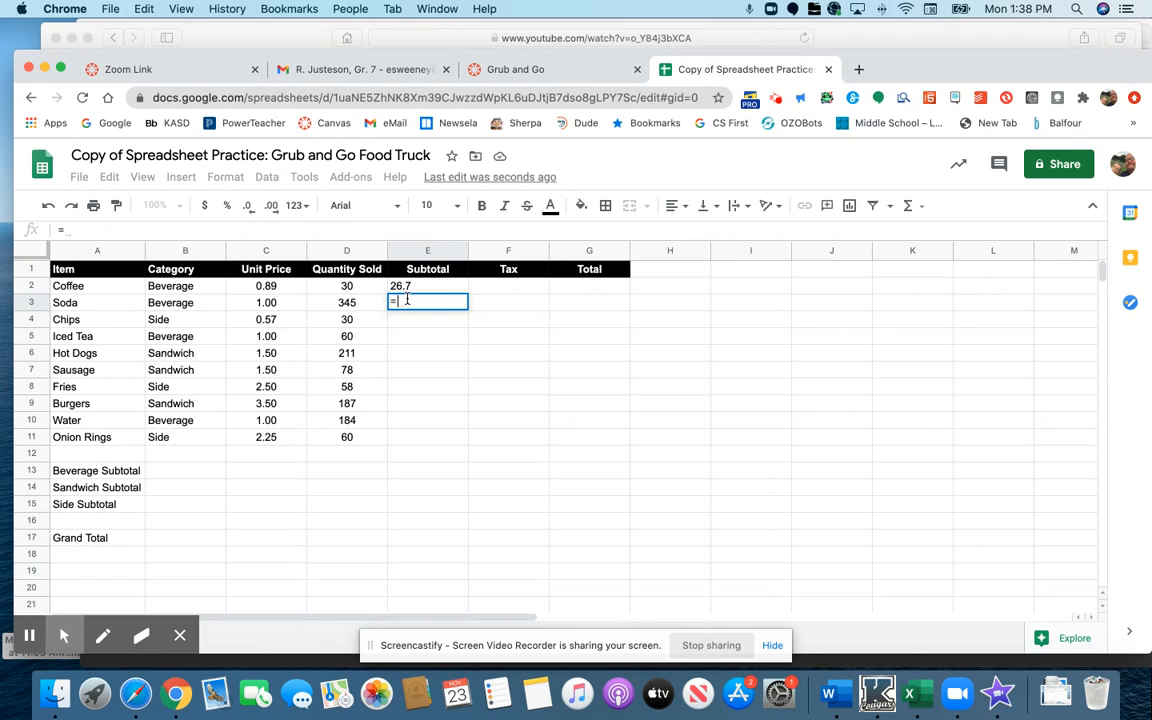
pyautogui.write('(')
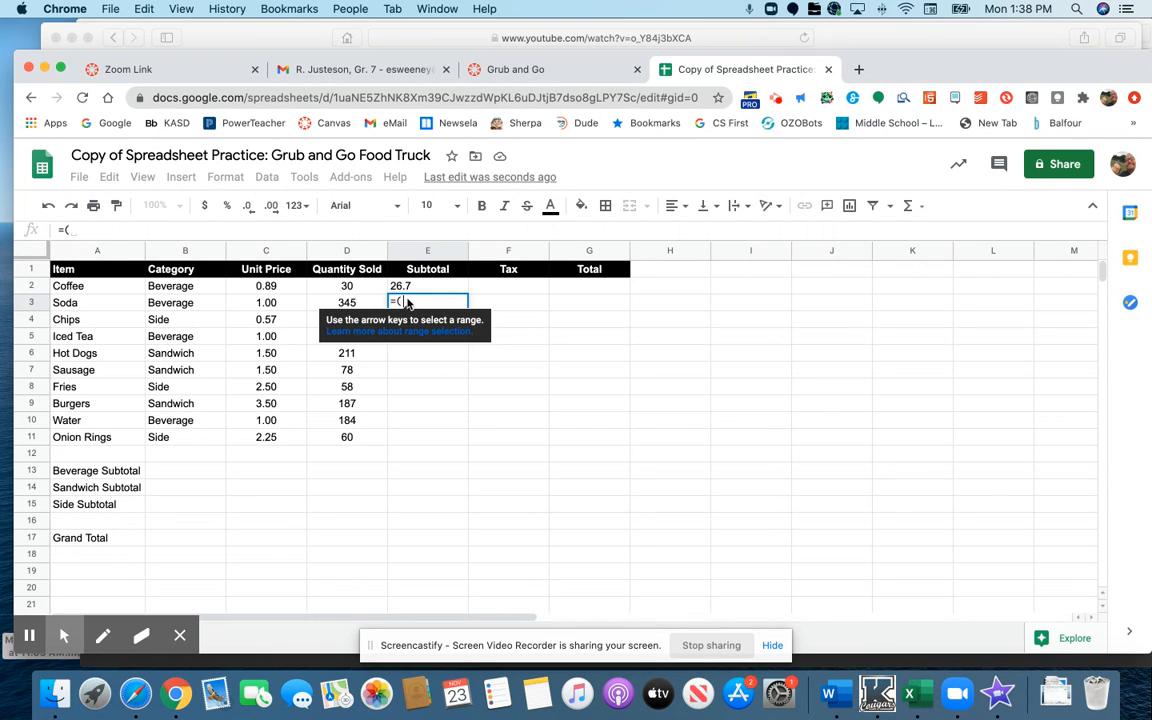
pyautogui.write('c3')
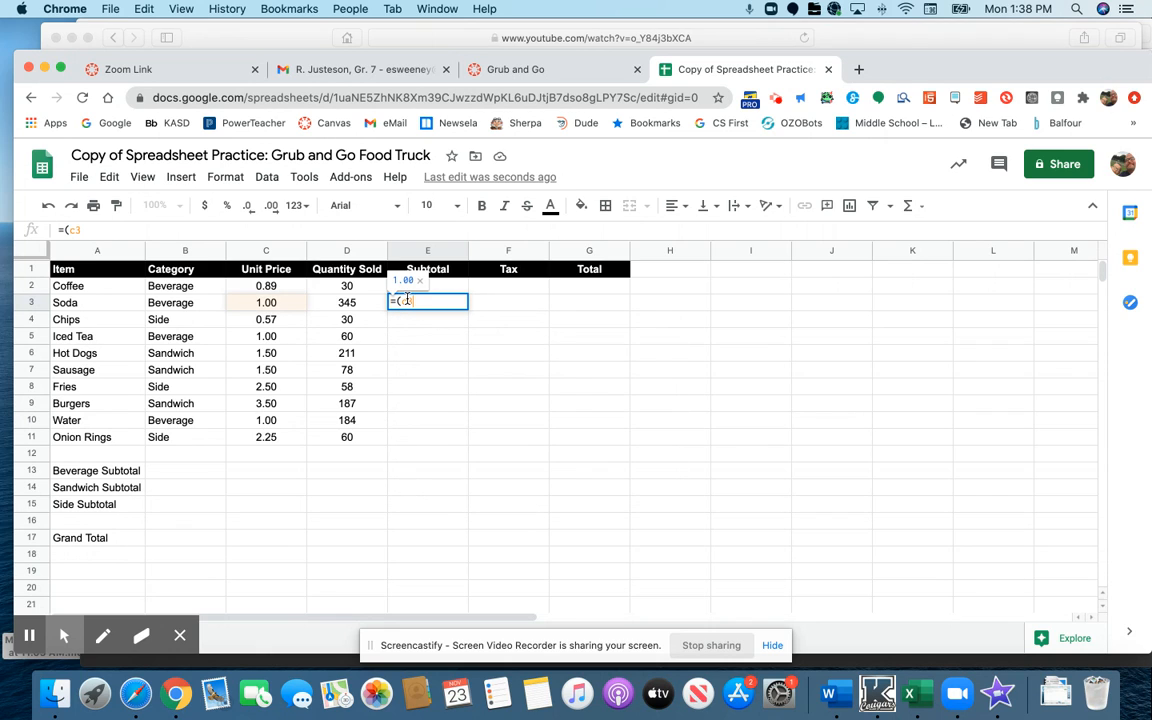
pyautogui.write('*')
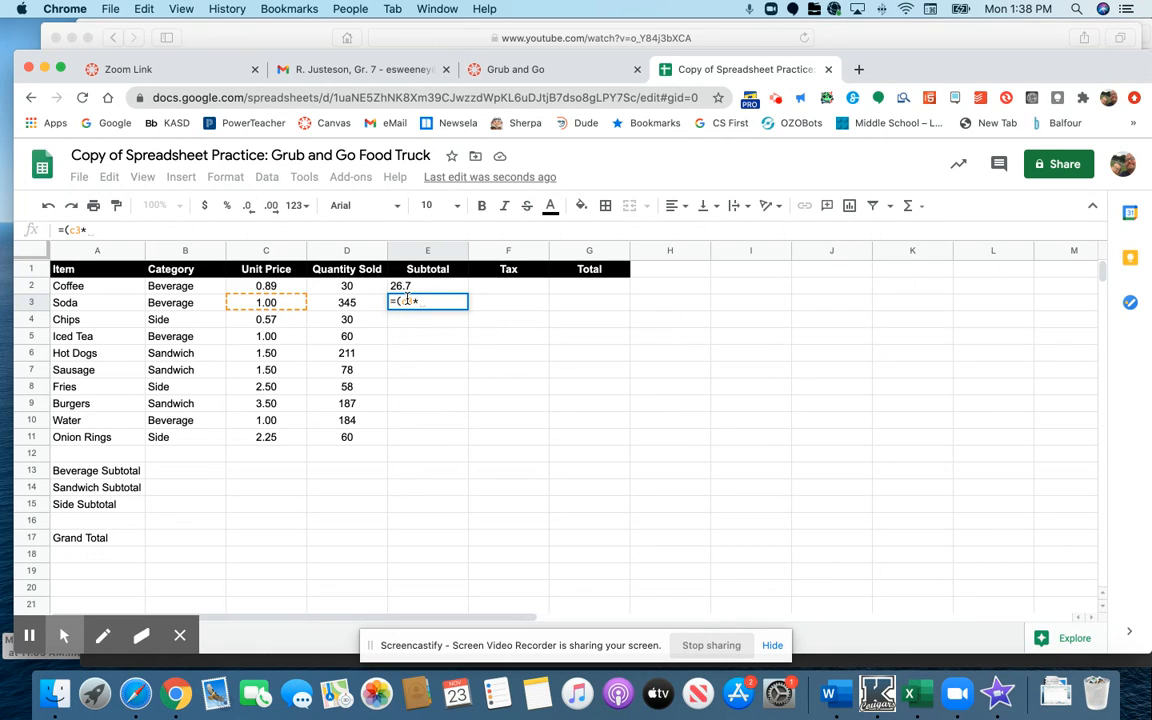
pyautogui.write('d')
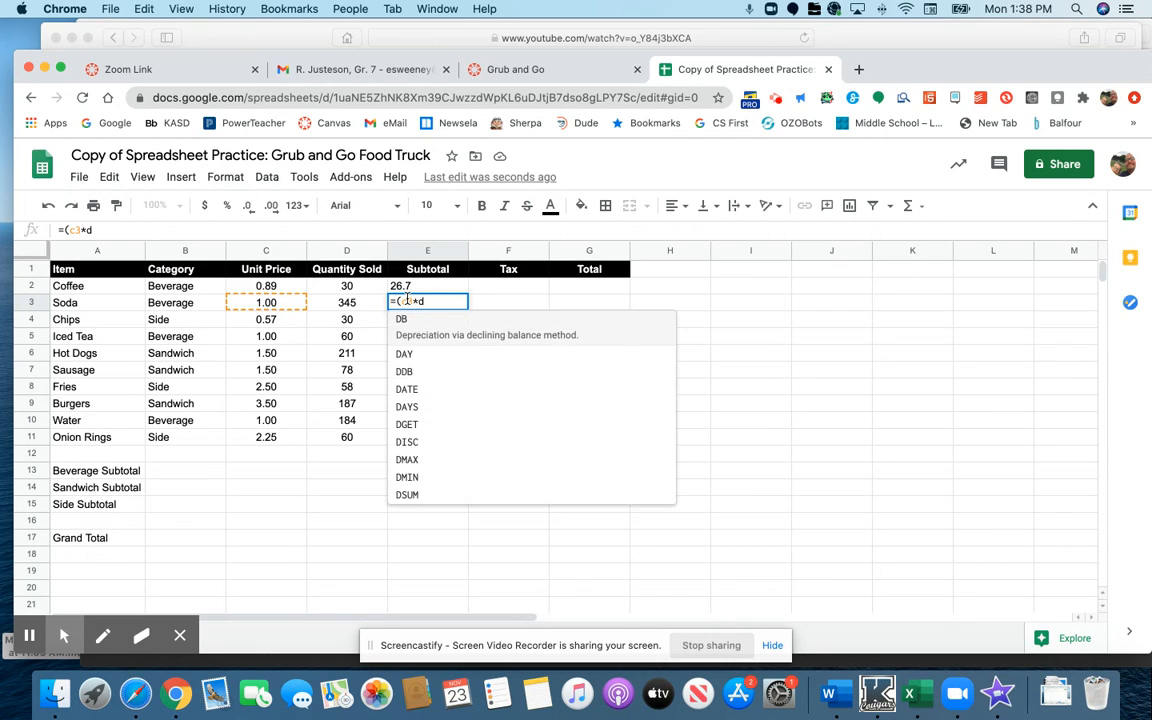
pyautogui.write('3)')
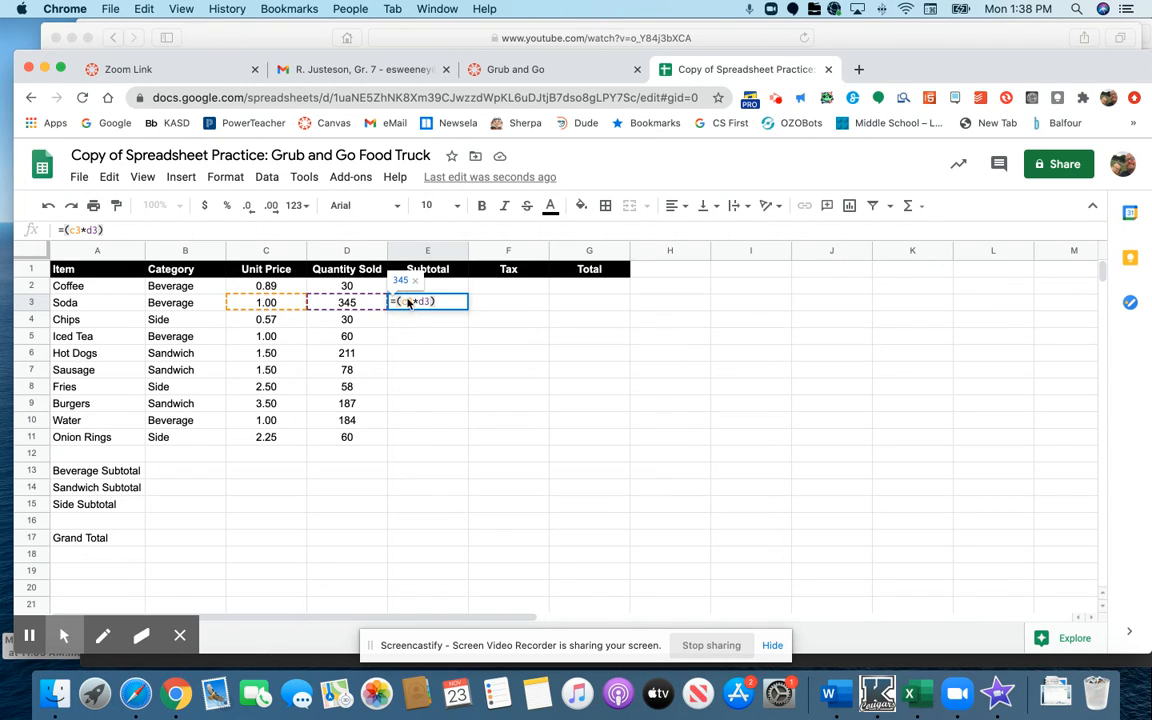
pyautogui.press('Return')
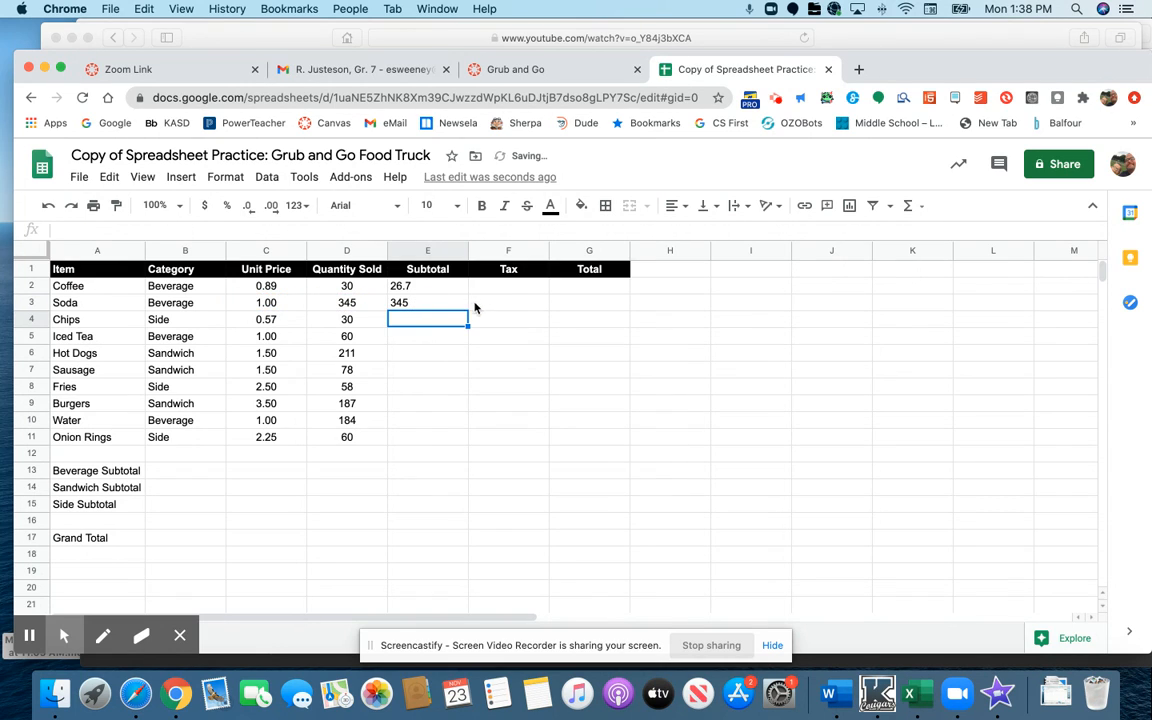
pyautogui.click(418, 302)
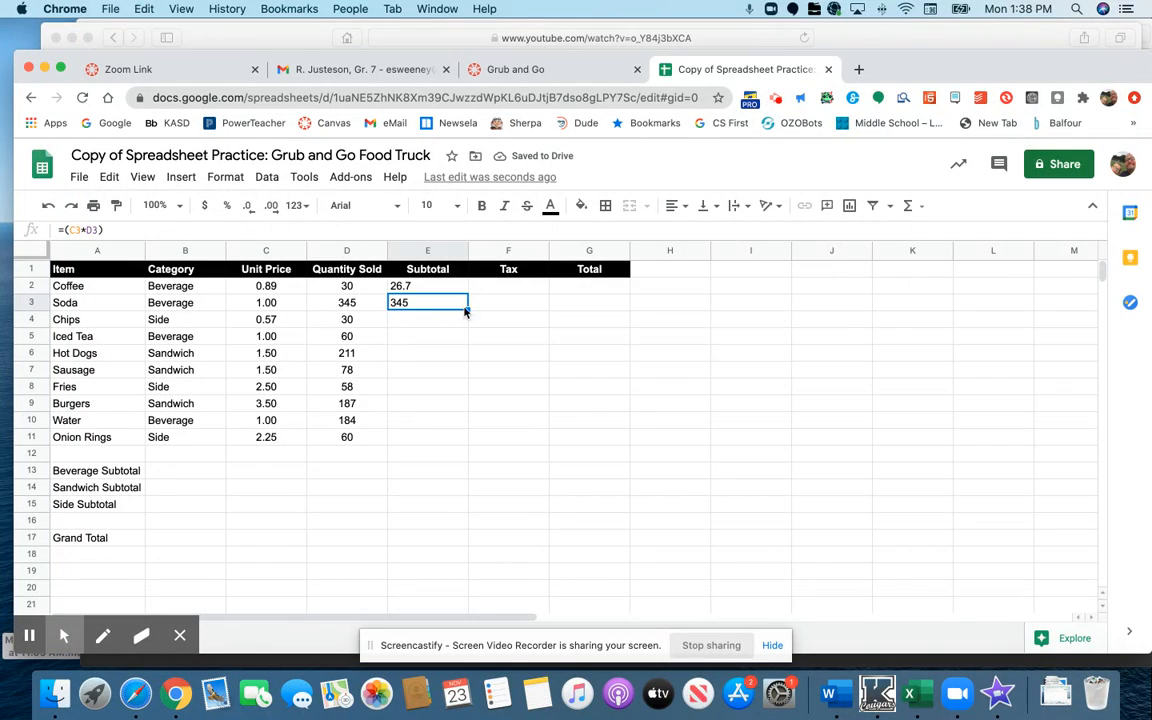
pyautogui.moveTo(467, 309); pyautogui.dragTo(450, 441)
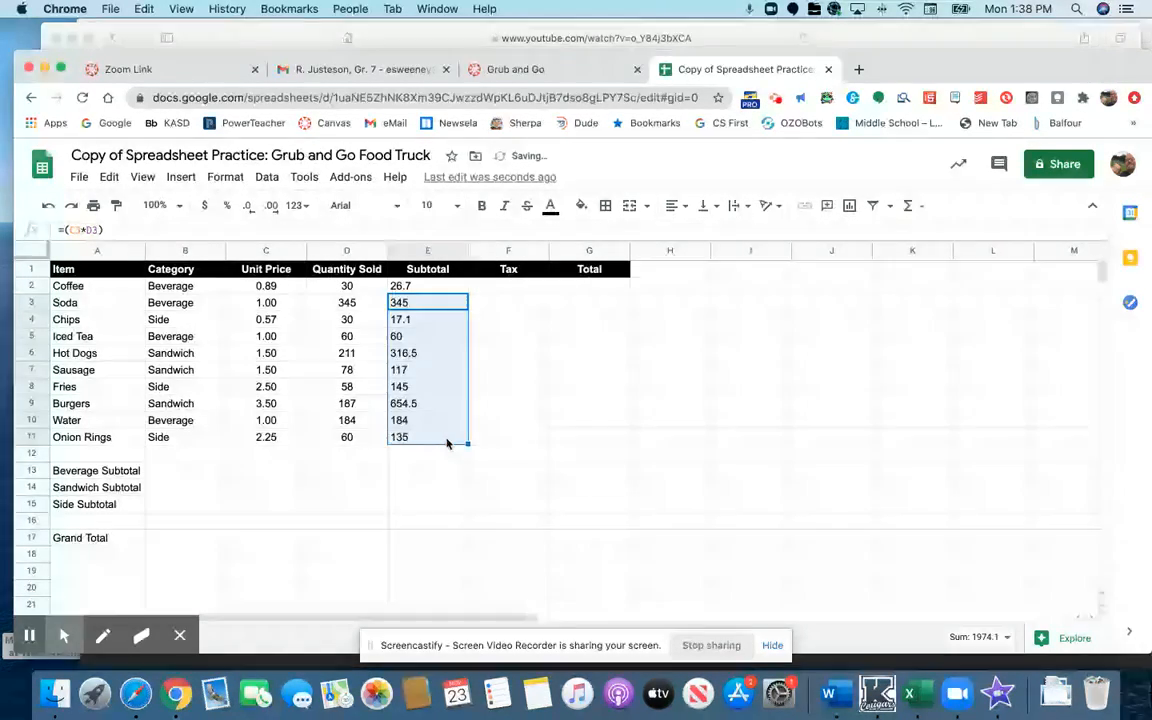
# Calculate the Coffee tax in F2 with =(e2*.06) and fill the formula down through F11
pyautogui.click(490, 287)
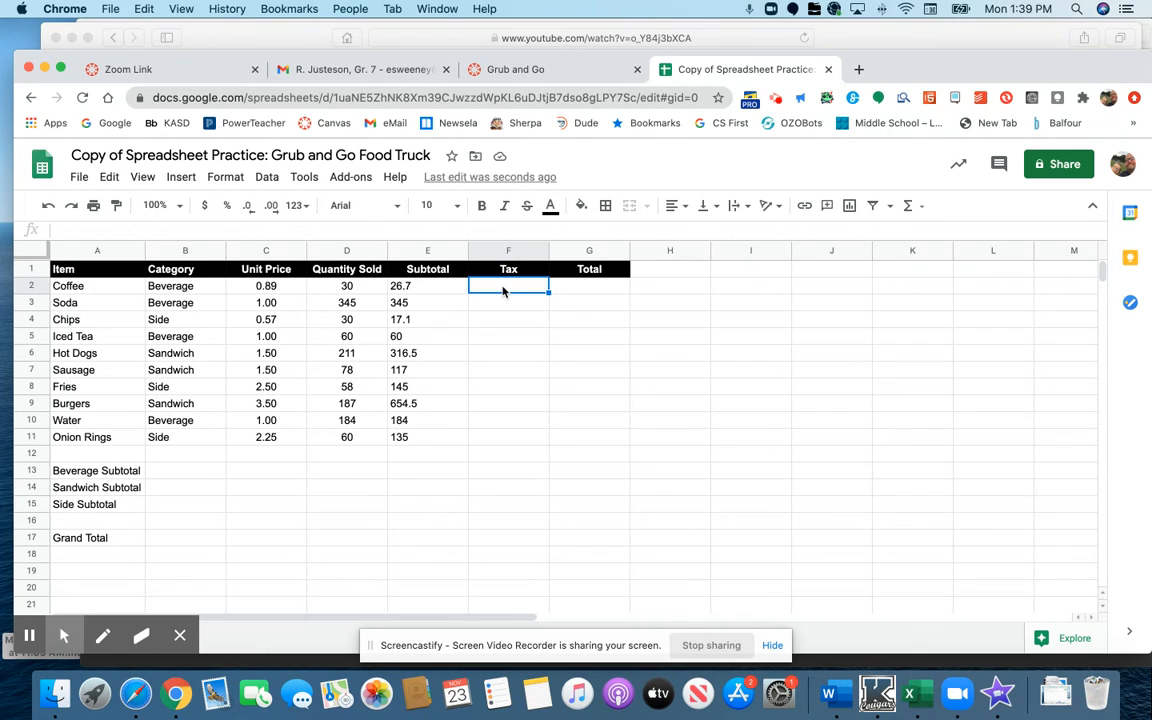
pyautogui.write('=')
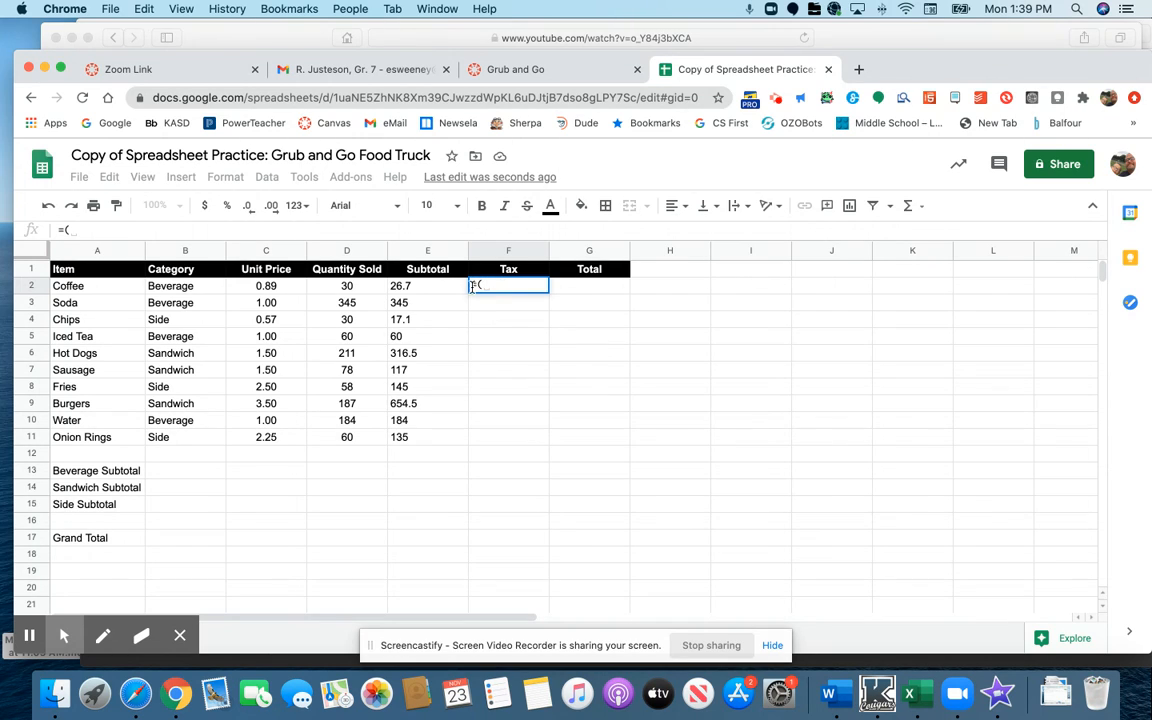
pyautogui.write('(e2')
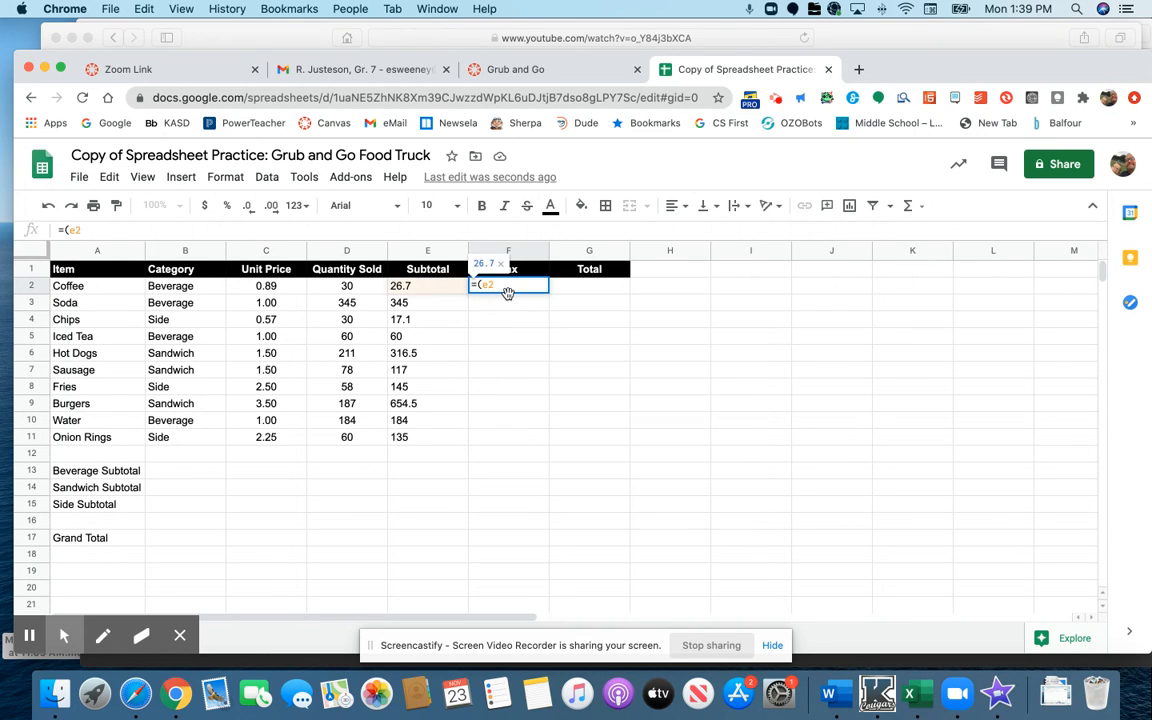
pyautogui.write('*.')
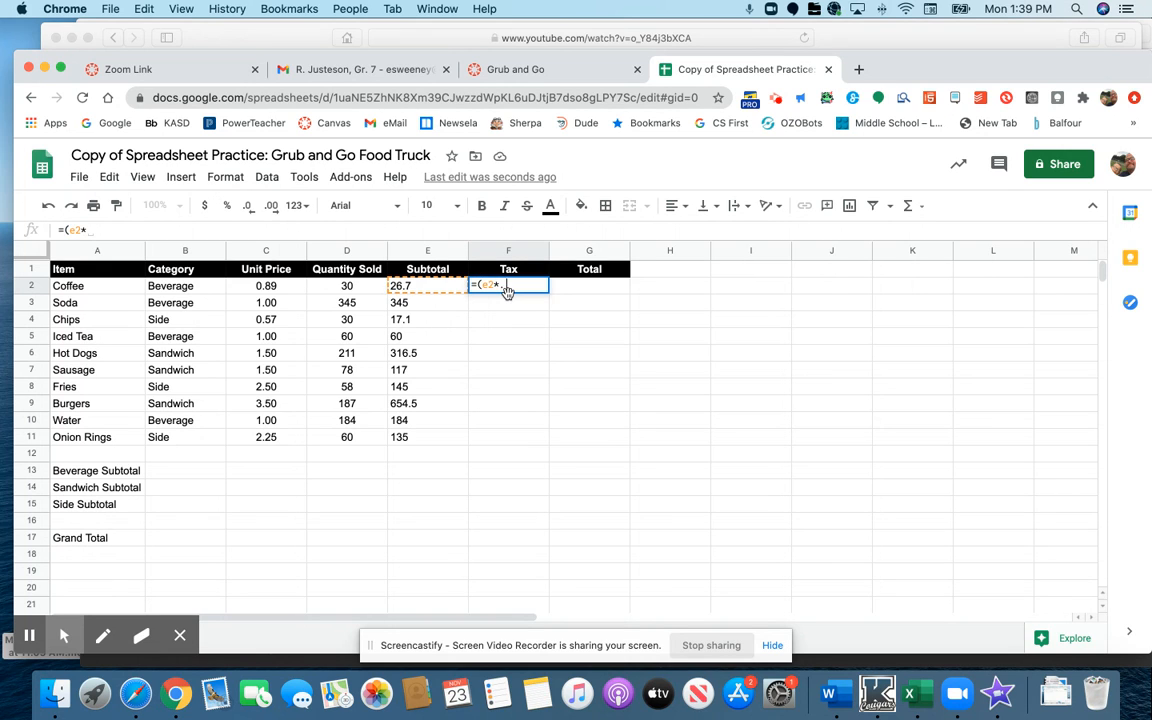
pyautogui.write('06)')
pyautogui.press('Return')
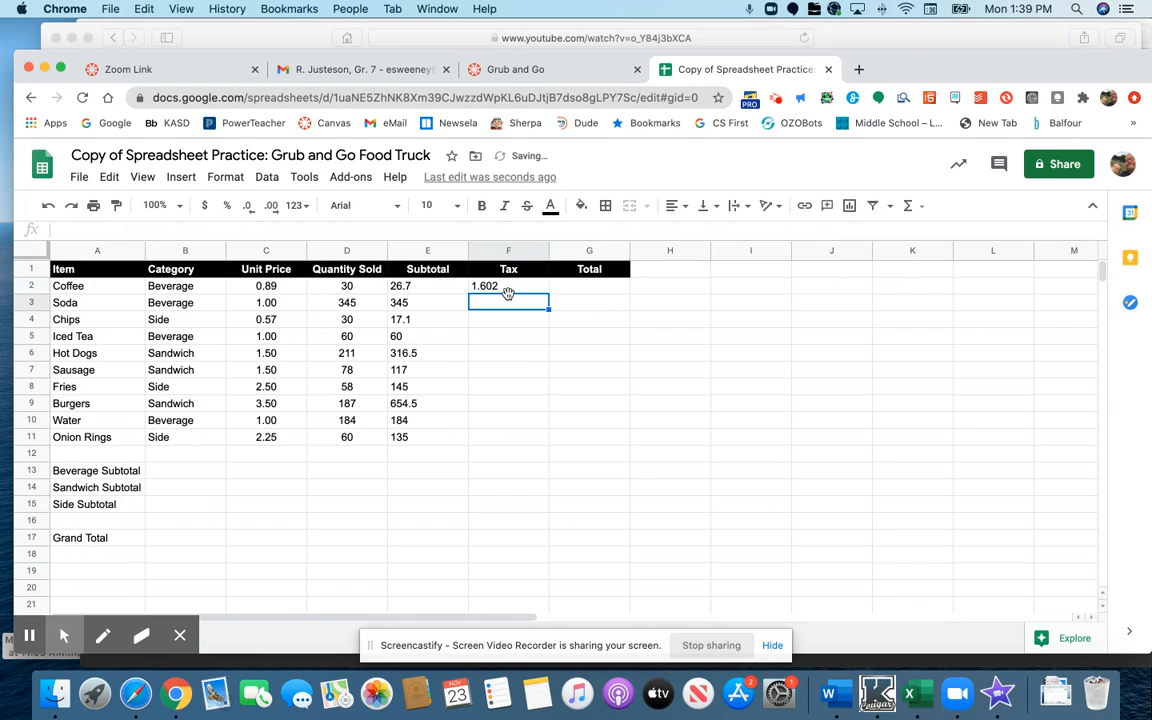
pyautogui.click(524, 289)
pyautogui.moveTo(549, 290); pyautogui.dragTo(518, 444)
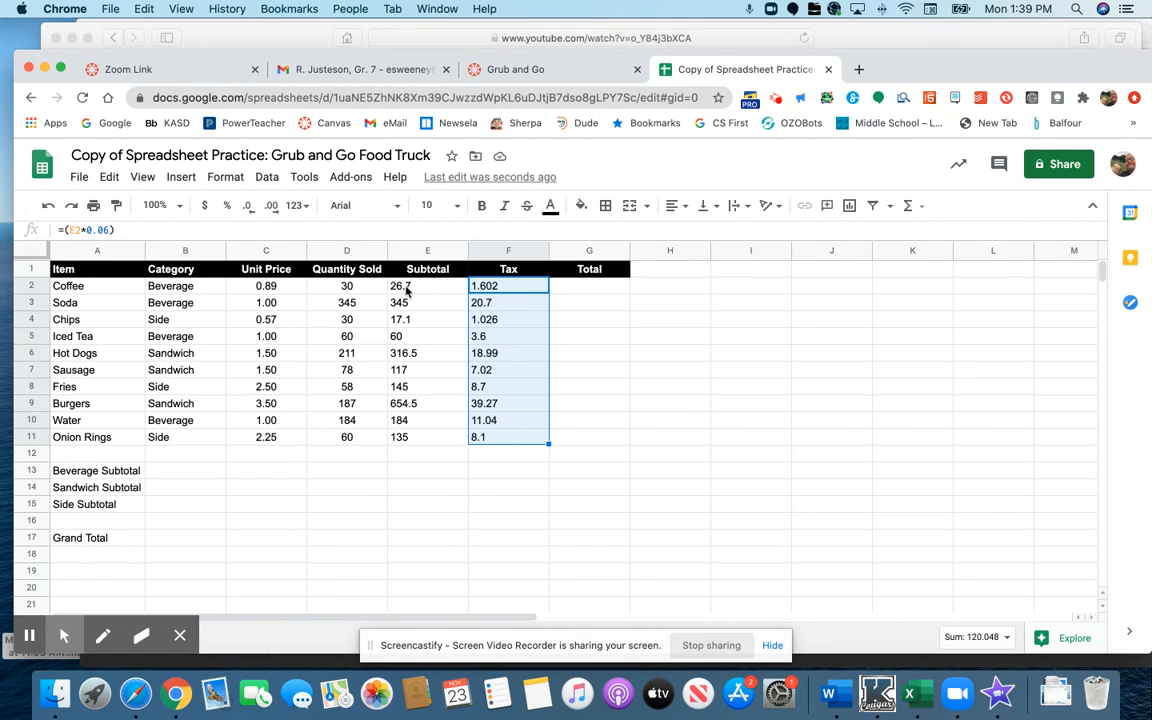
# Calculate the Coffee total in G2 with =(E2+F2) and fill the formula down through G11
pyautogui.click(573, 287)
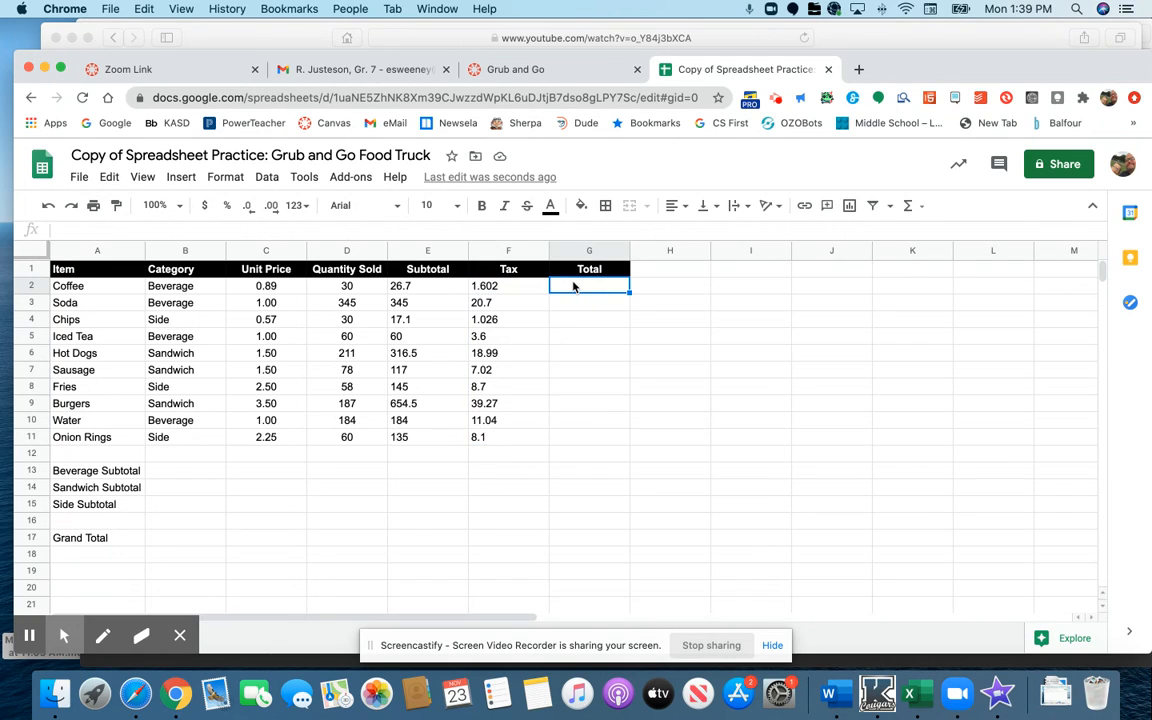
pyautogui.write('=')
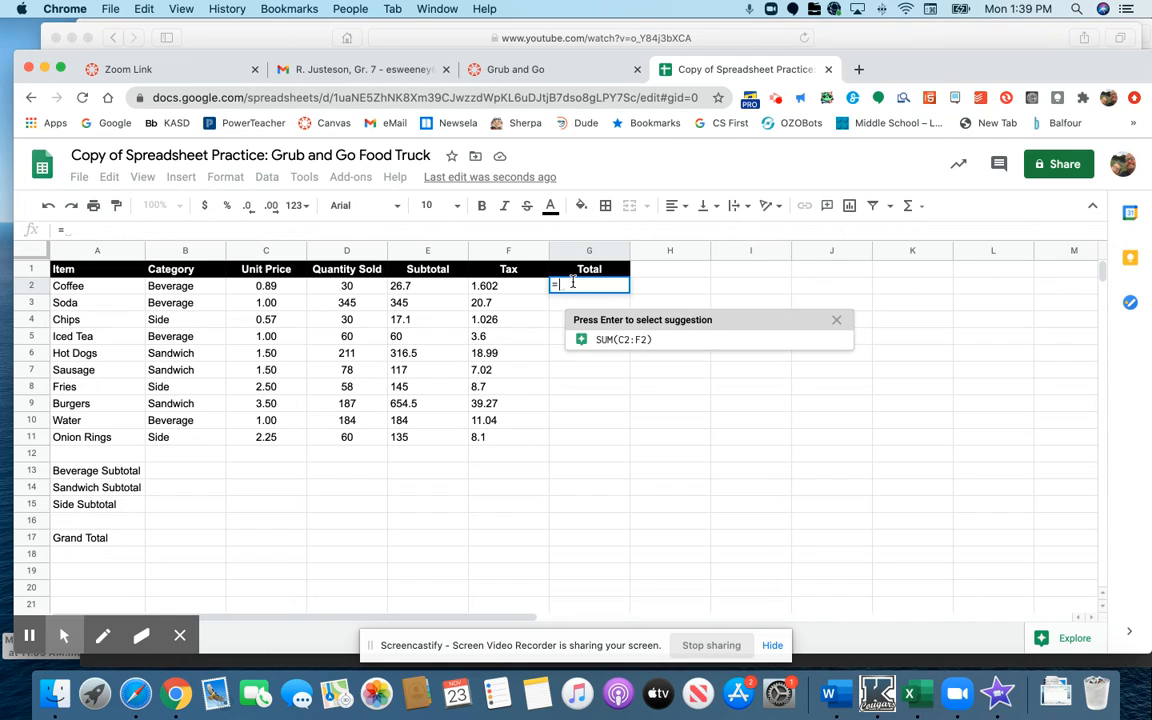
pyautogui.write('(')
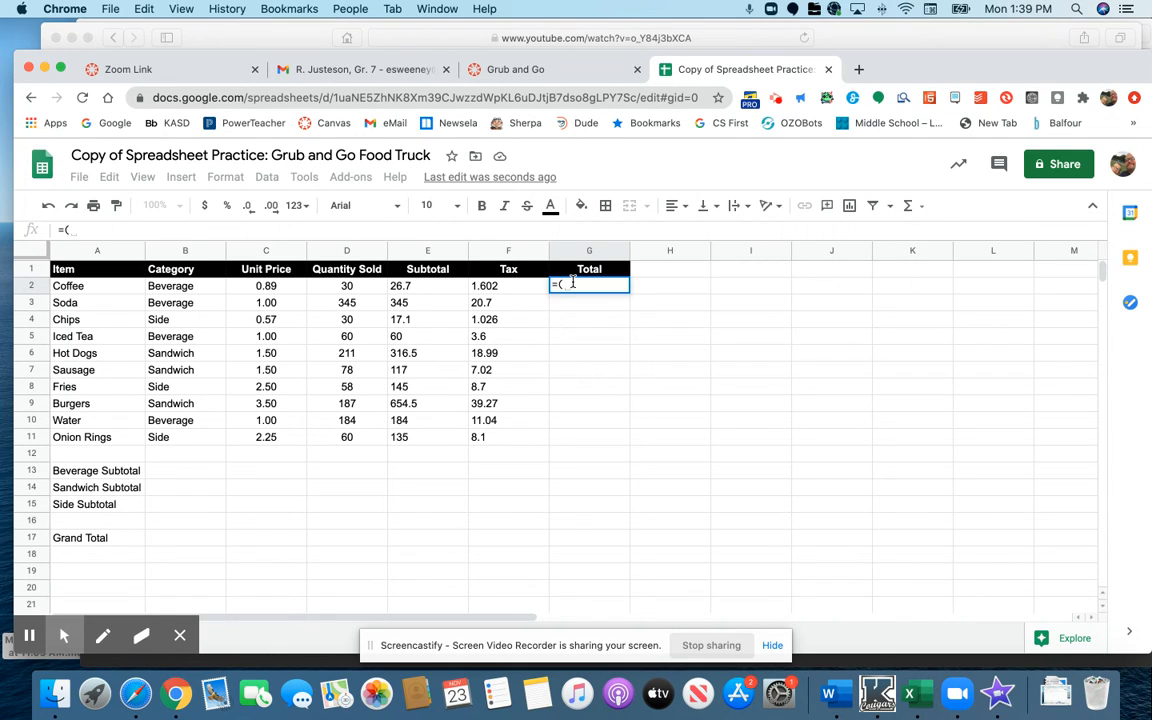
pyautogui.click(433, 289)
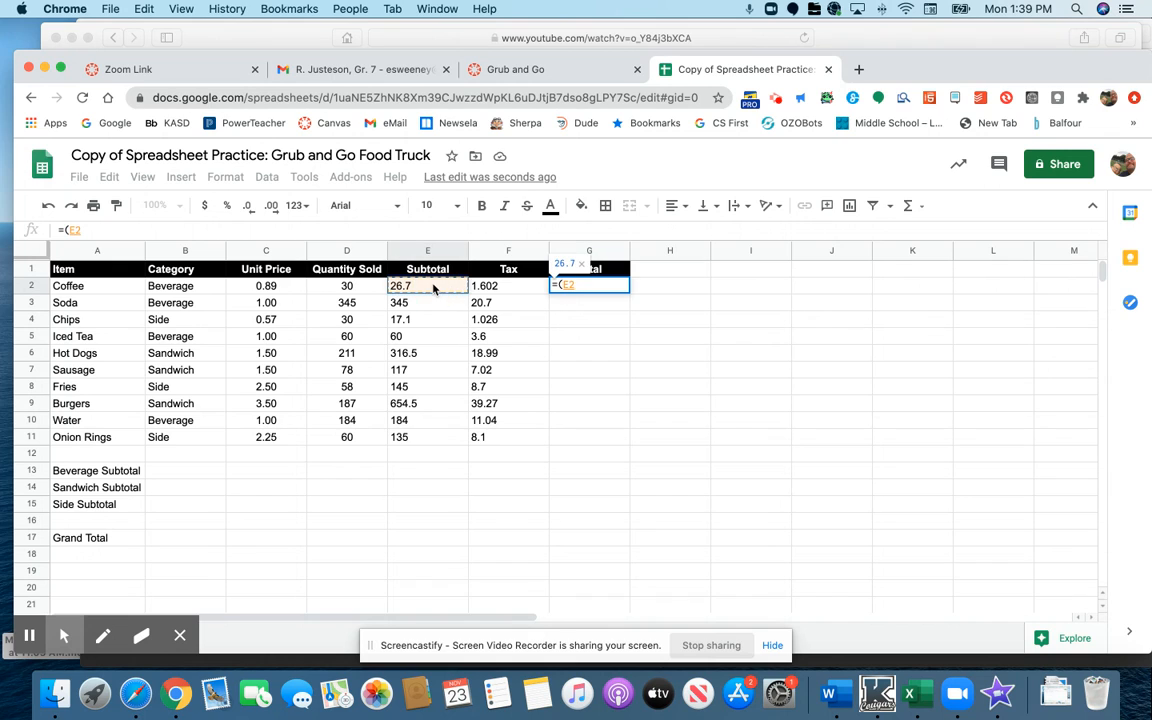
pyautogui.write('+')
pyautogui.click(491, 289)
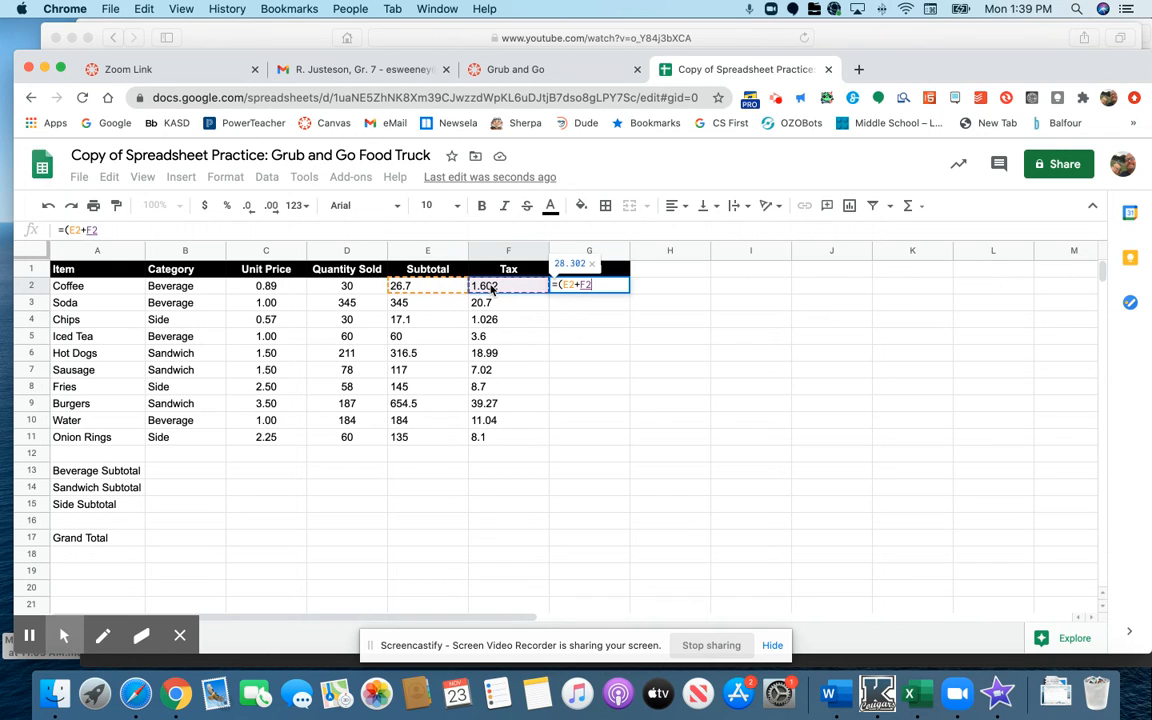
pyautogui.write(')')
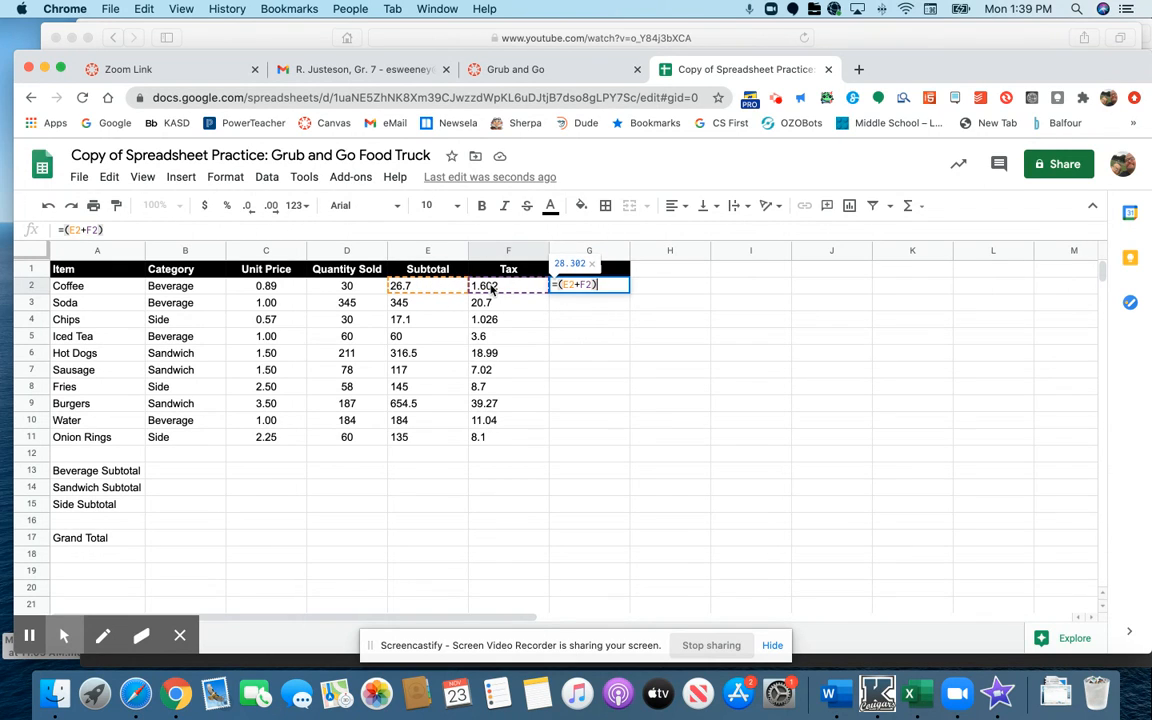
pyautogui.press('Return')
pyautogui.click(556, 288)
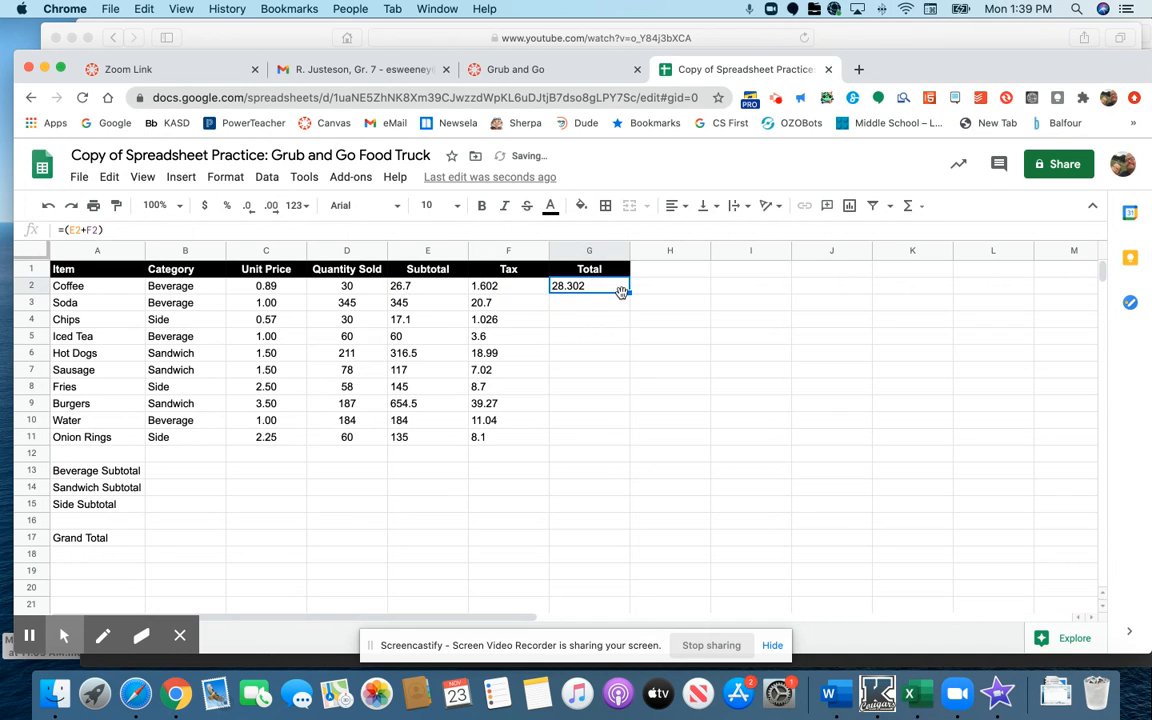
pyautogui.moveTo(624, 291); pyautogui.dragTo(595, 441)
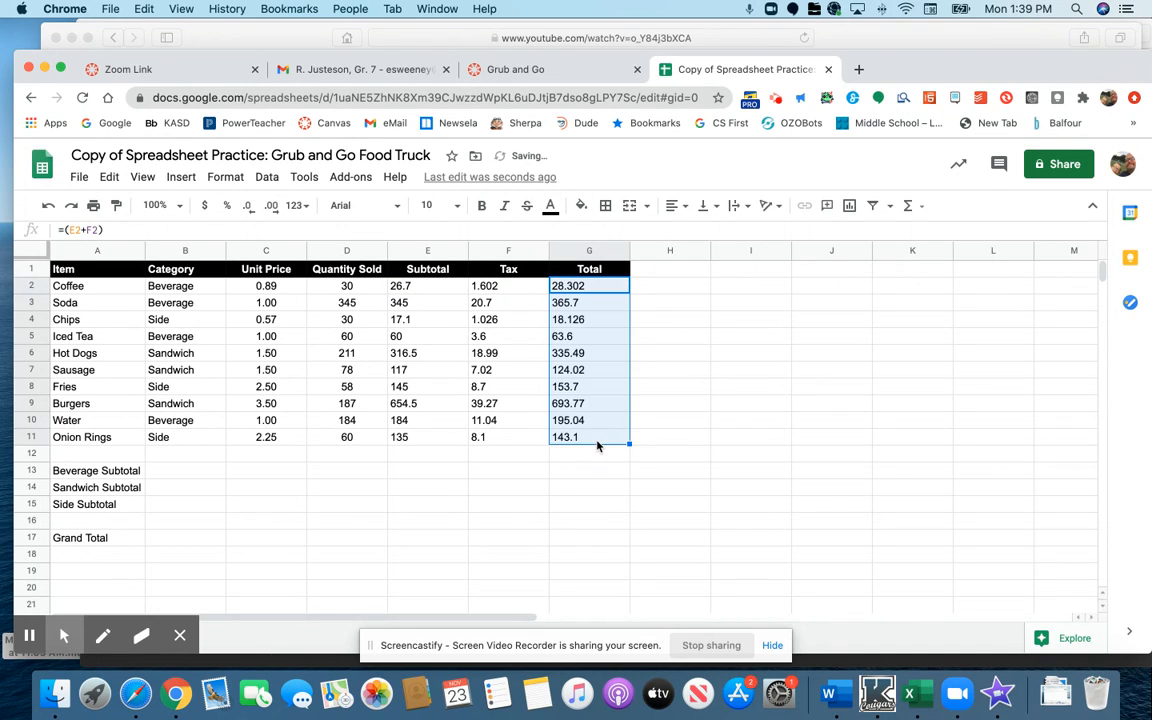
# Center-align the Subtotal, Tax and Total values in cells E2 through G11
pyautogui.click(490, 511)
pyautogui.moveTo(427, 288); pyautogui.dragTo(575, 440)
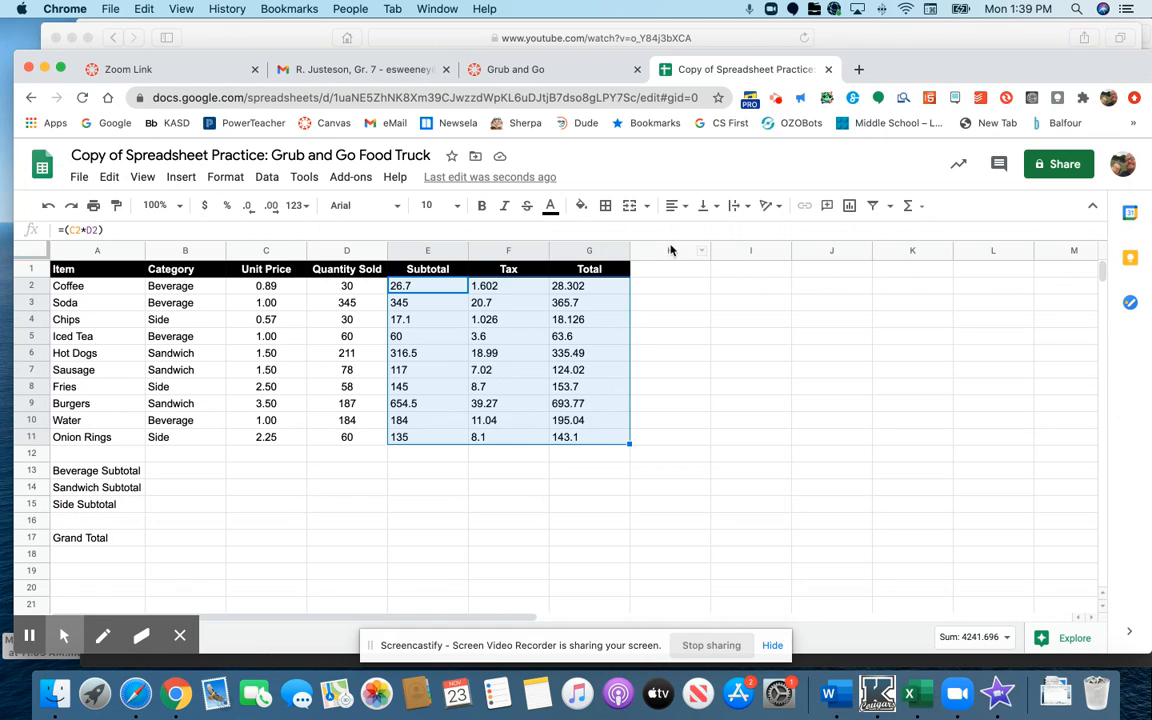
pyautogui.click(677, 206)
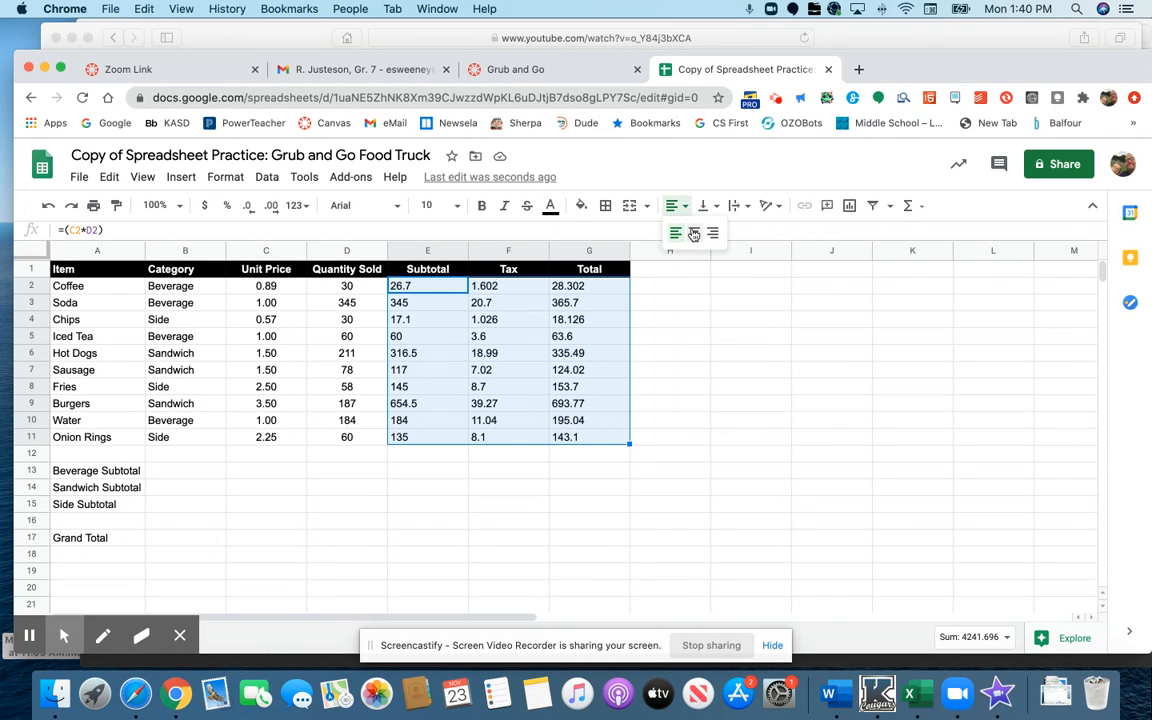
pyautogui.click(693, 233)
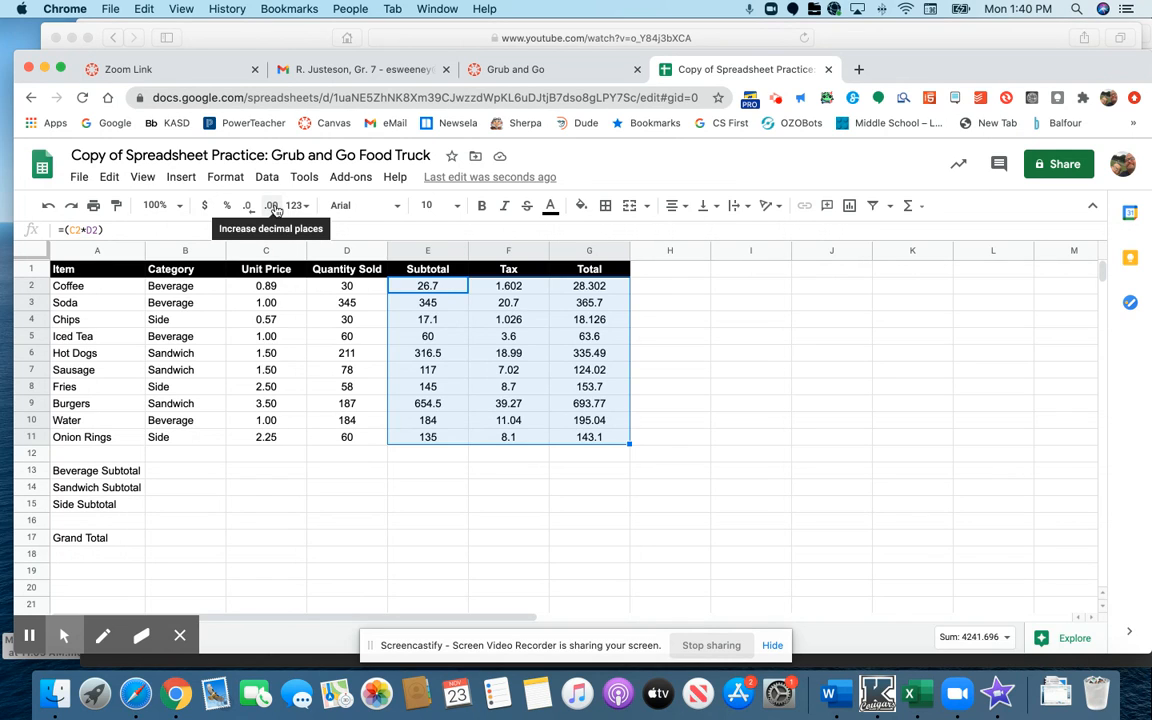
# Show the Subtotal, Tax and Total values in E2 through G11 with two decimal places
pyautogui.click(274, 207)
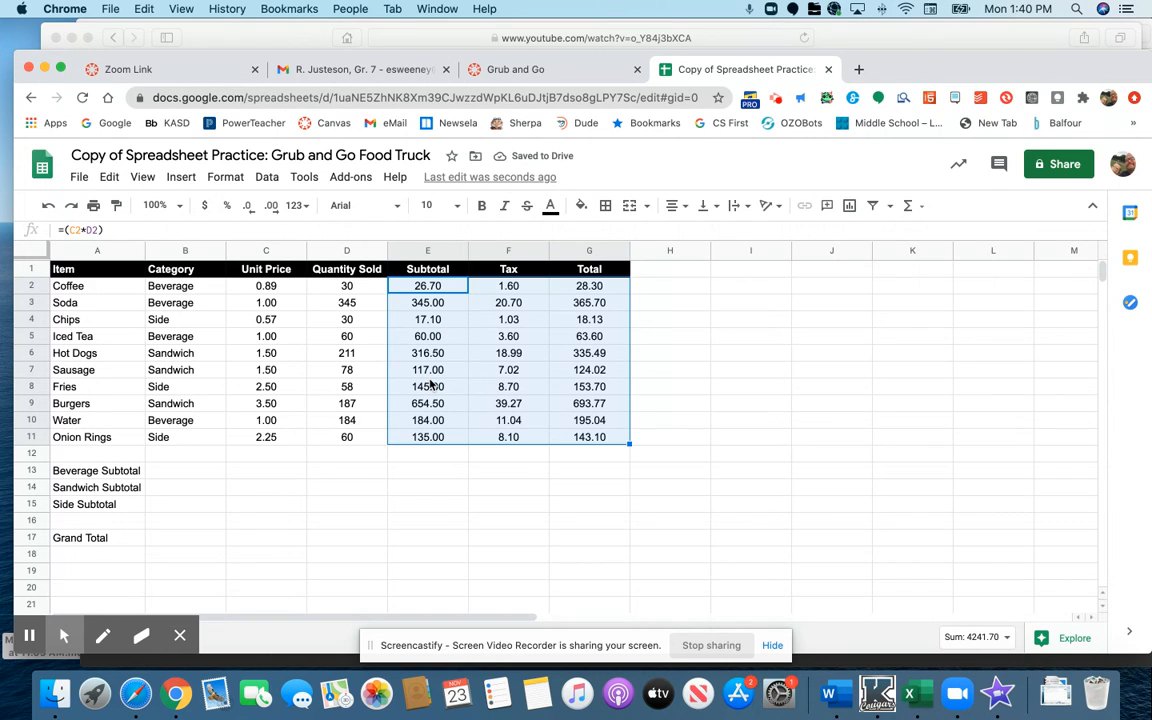
pyautogui.click(327, 474)
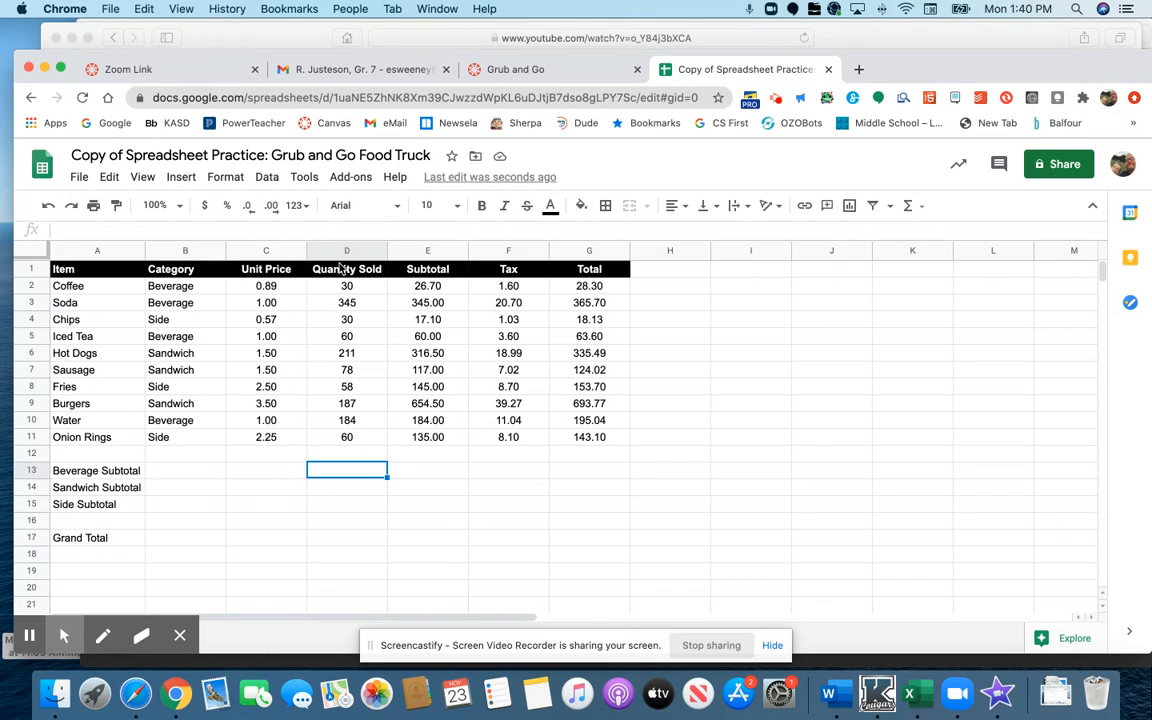
pyautogui.click(334, 484)
# Sort the range A1 to G11 by Category from A to Z, treating the first row as a header row
pyautogui.moveTo(108, 270); pyautogui.dragTo(578, 437)
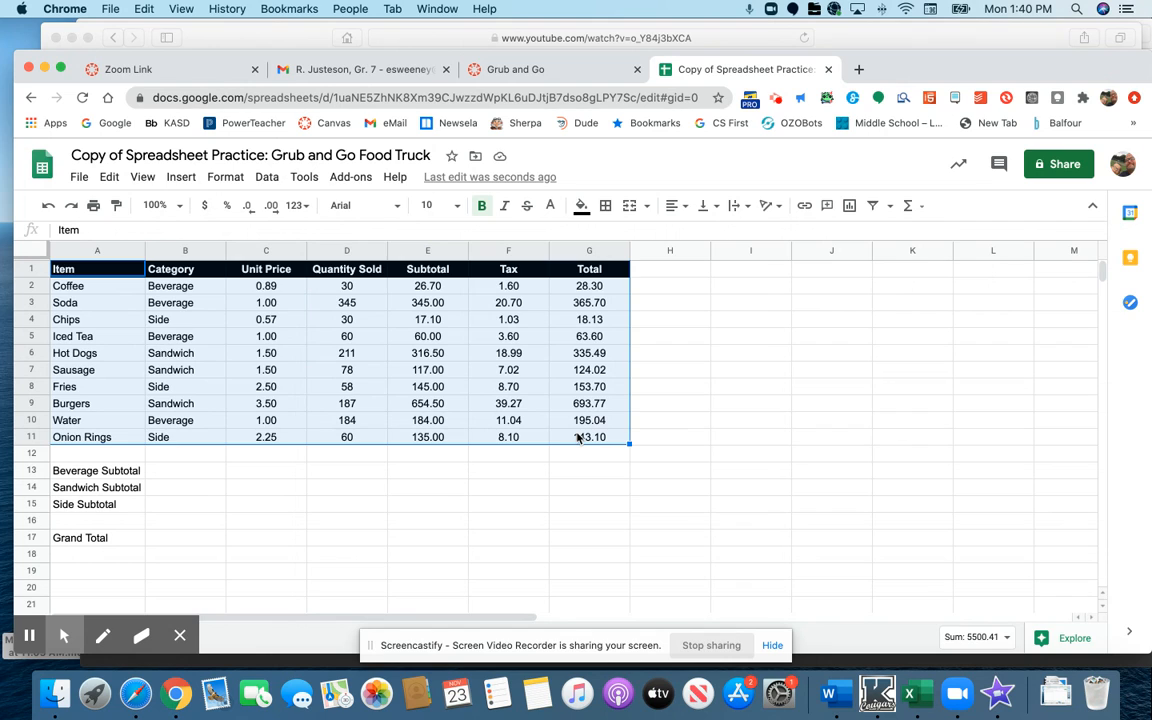
pyautogui.click(262, 178)
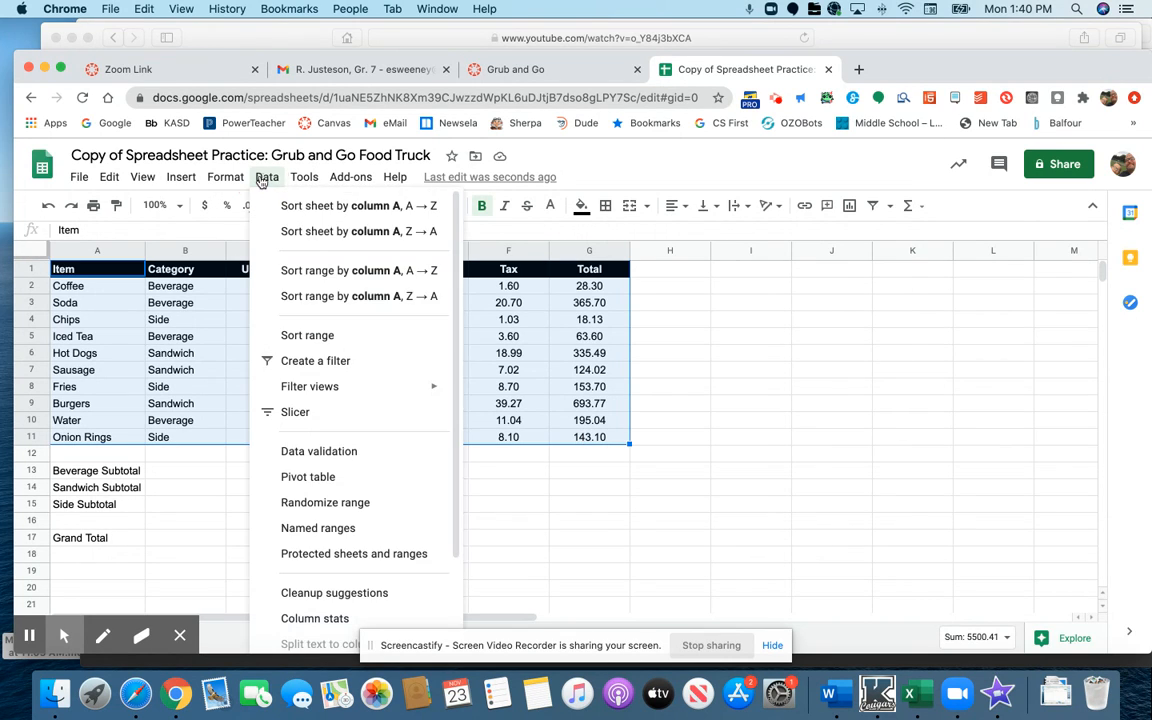
pyautogui.click(296, 337)
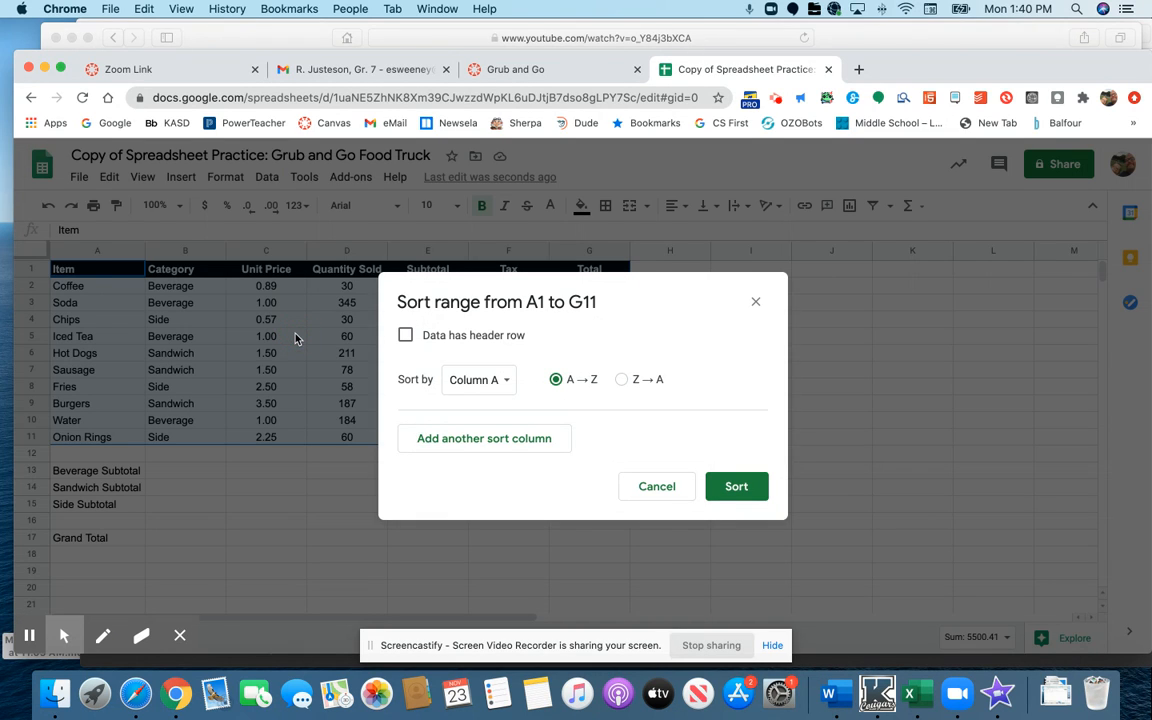
pyautogui.click(405, 336)
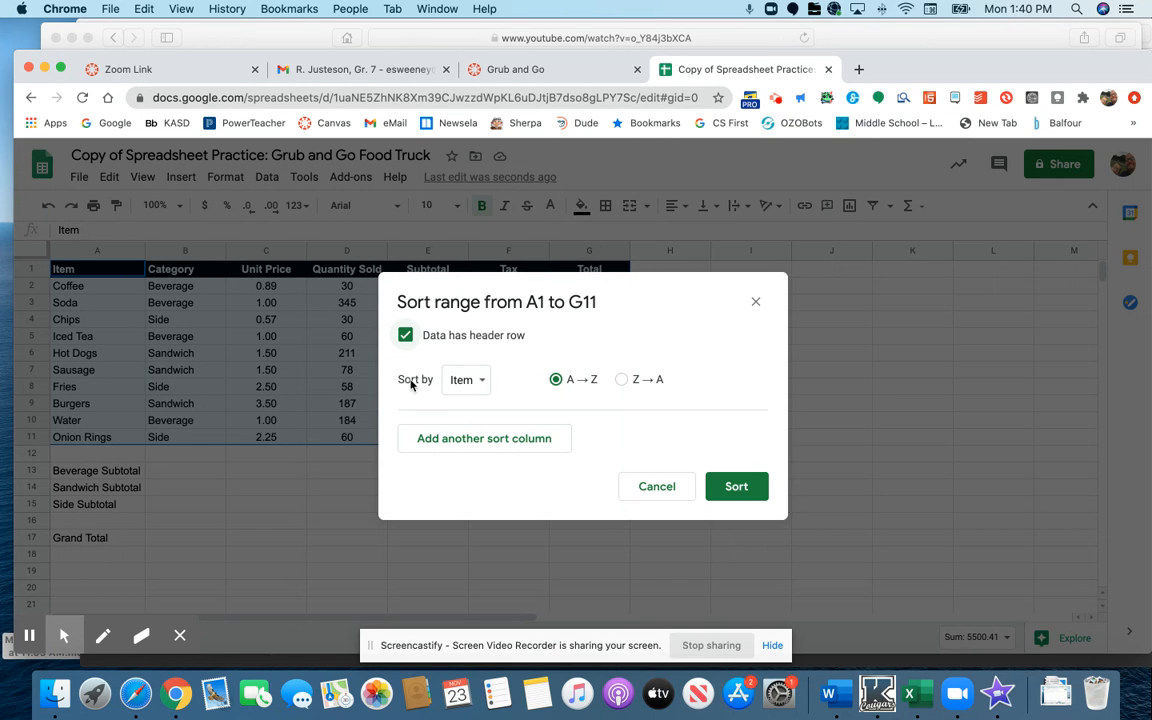
pyautogui.click(456, 381)
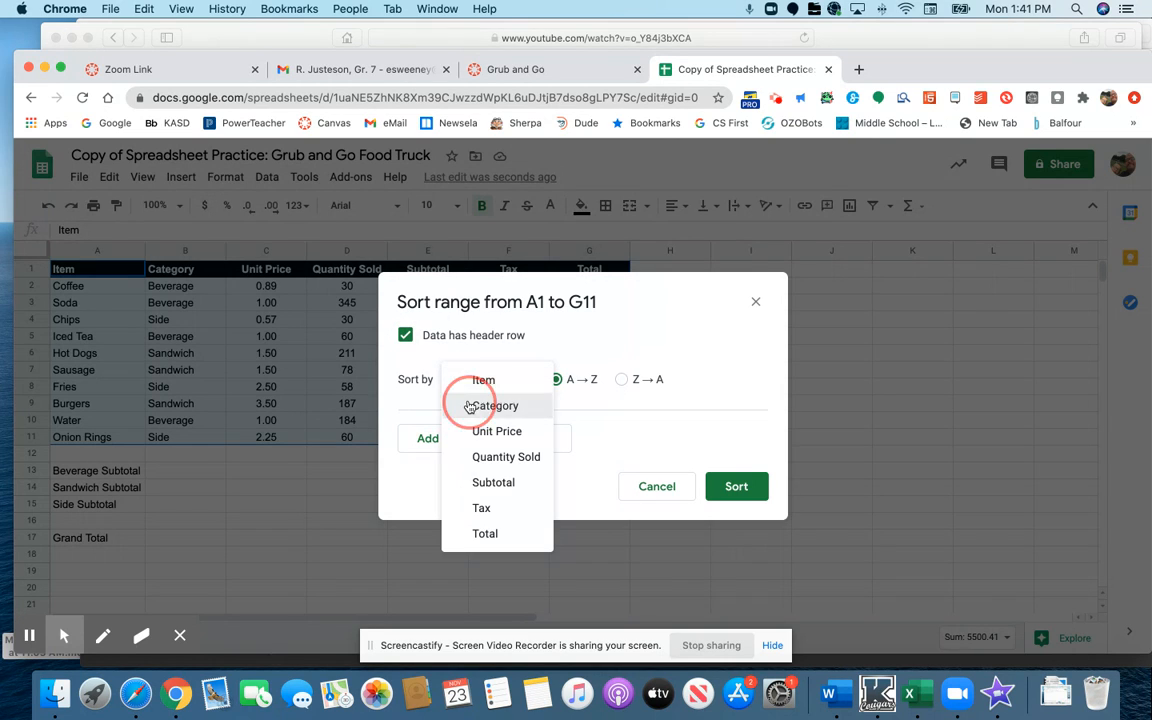
pyautogui.click(470, 406)
pyautogui.click(727, 487)
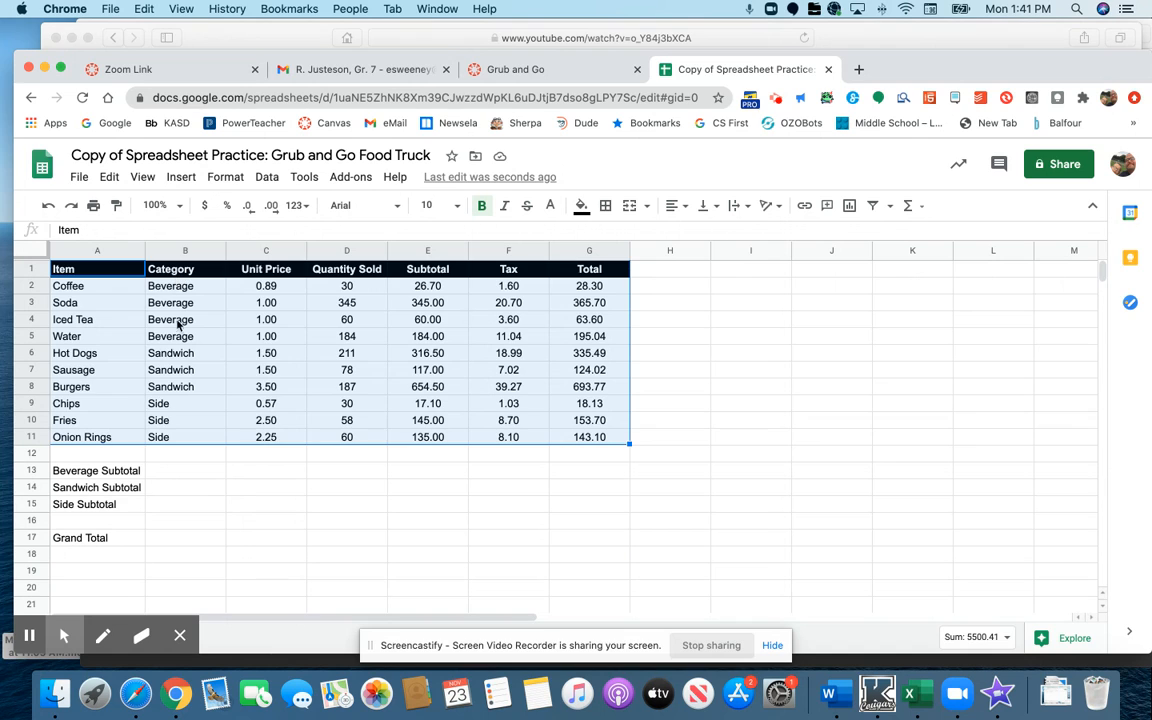
# Calculate the Beverage Subtotal in B13 with =SUM(E2:E5)
pyautogui.click(166, 471)
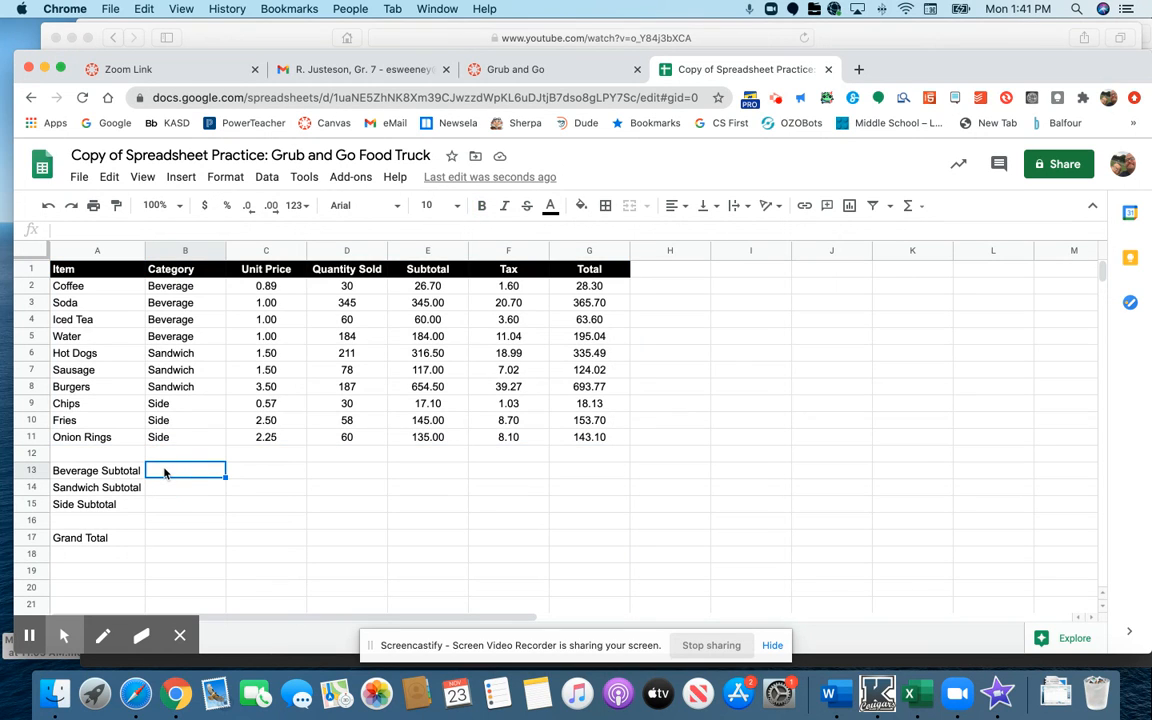
pyautogui.click(919, 210)
pyautogui.click(916, 234)
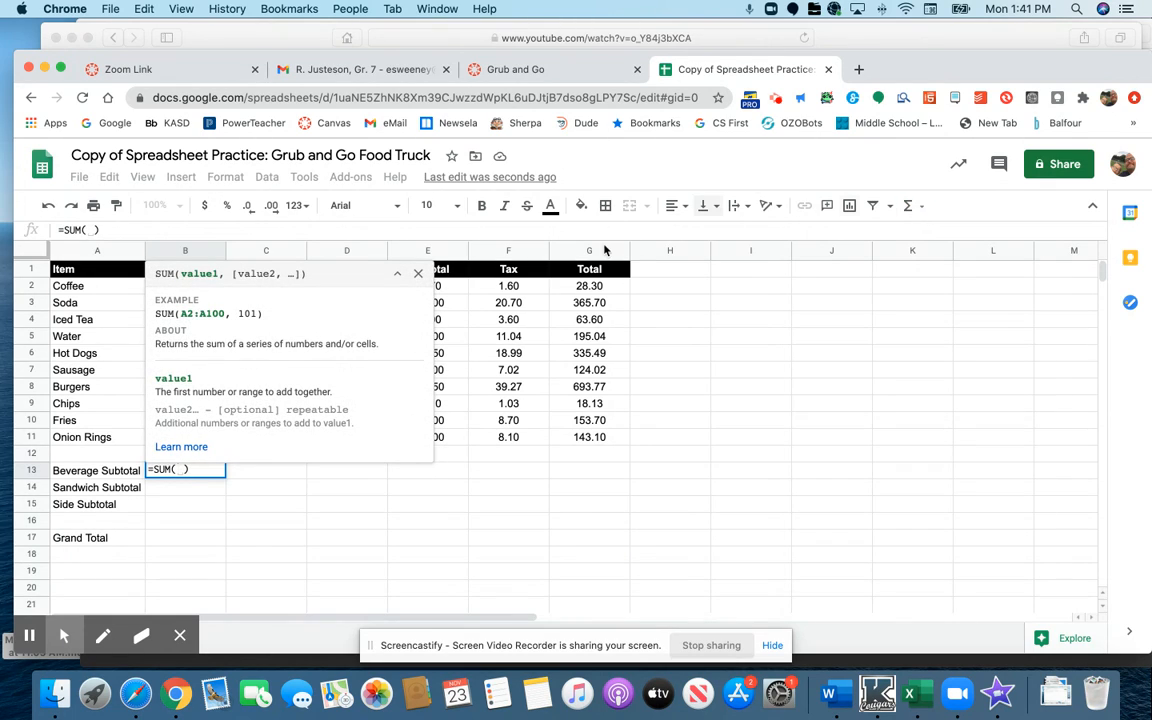
pyautogui.moveTo(427, 286); pyautogui.dragTo(451, 340)
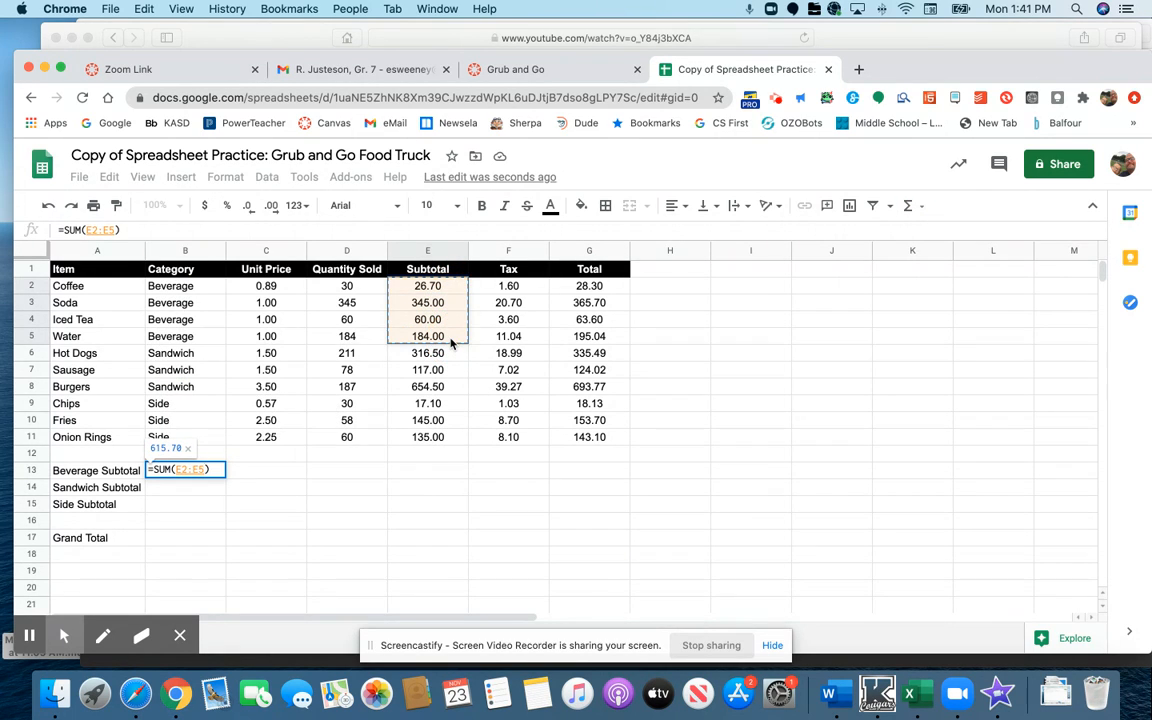
pyautogui.press('Return')
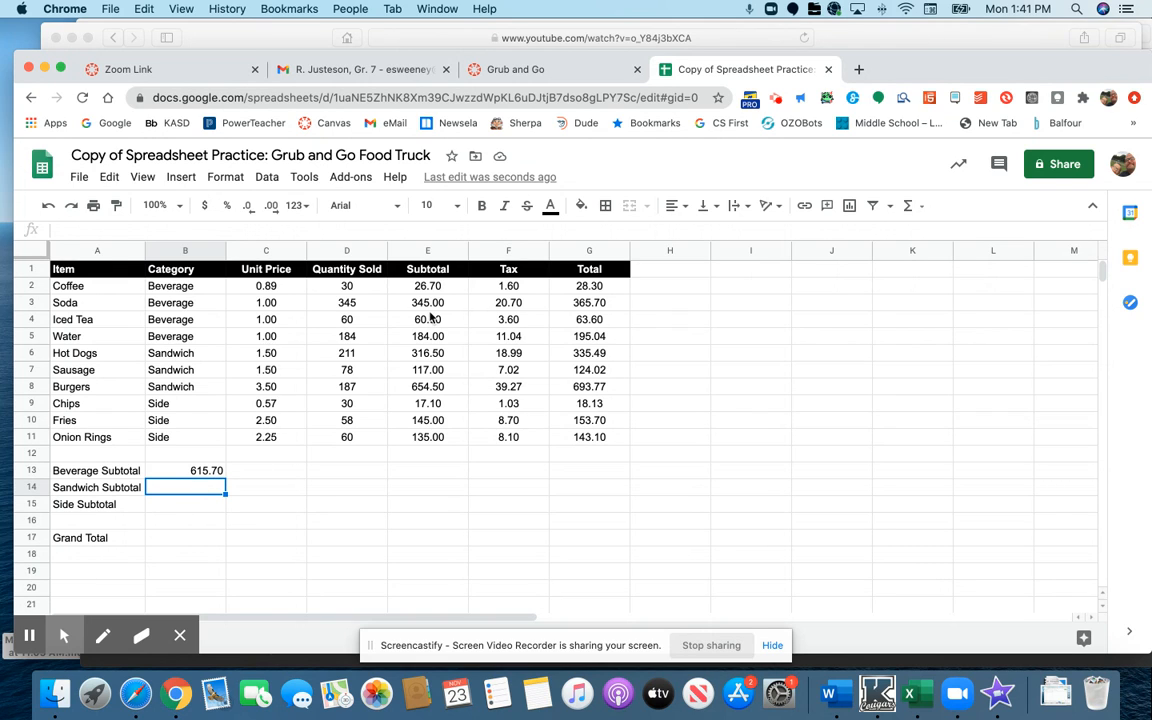
# Calculate the Sandwich Subtotal in B14 with =SUM(E6:E8)
pyautogui.click(922, 206)
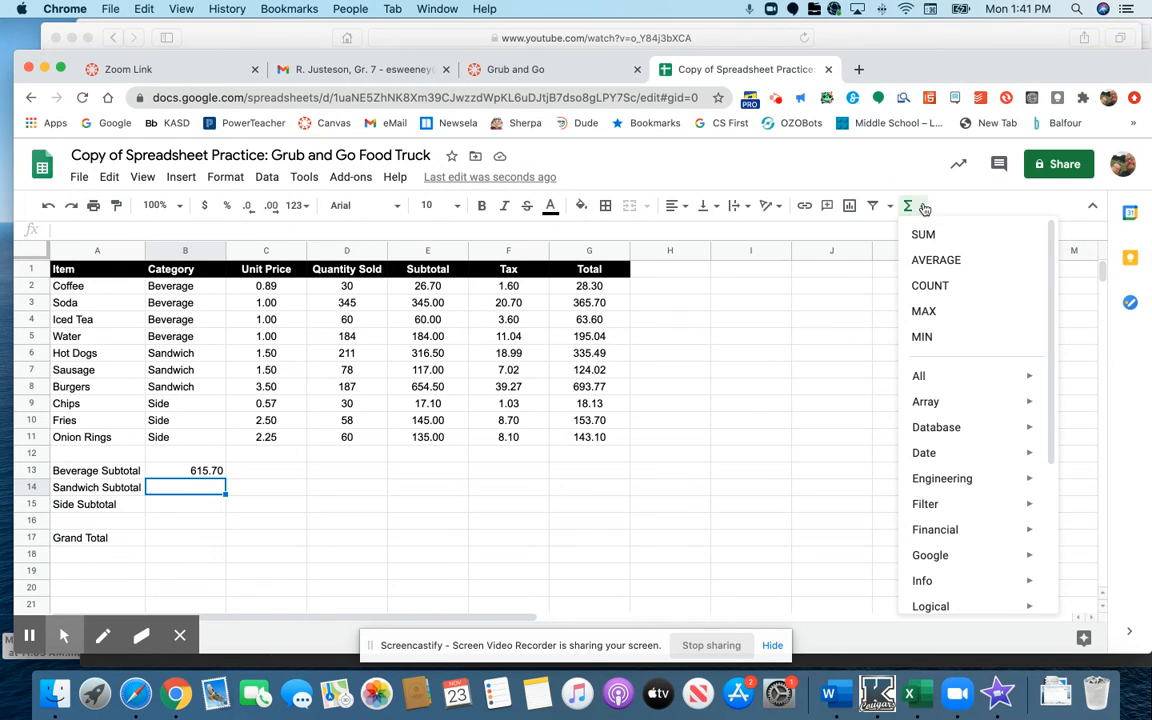
pyautogui.click(922, 233)
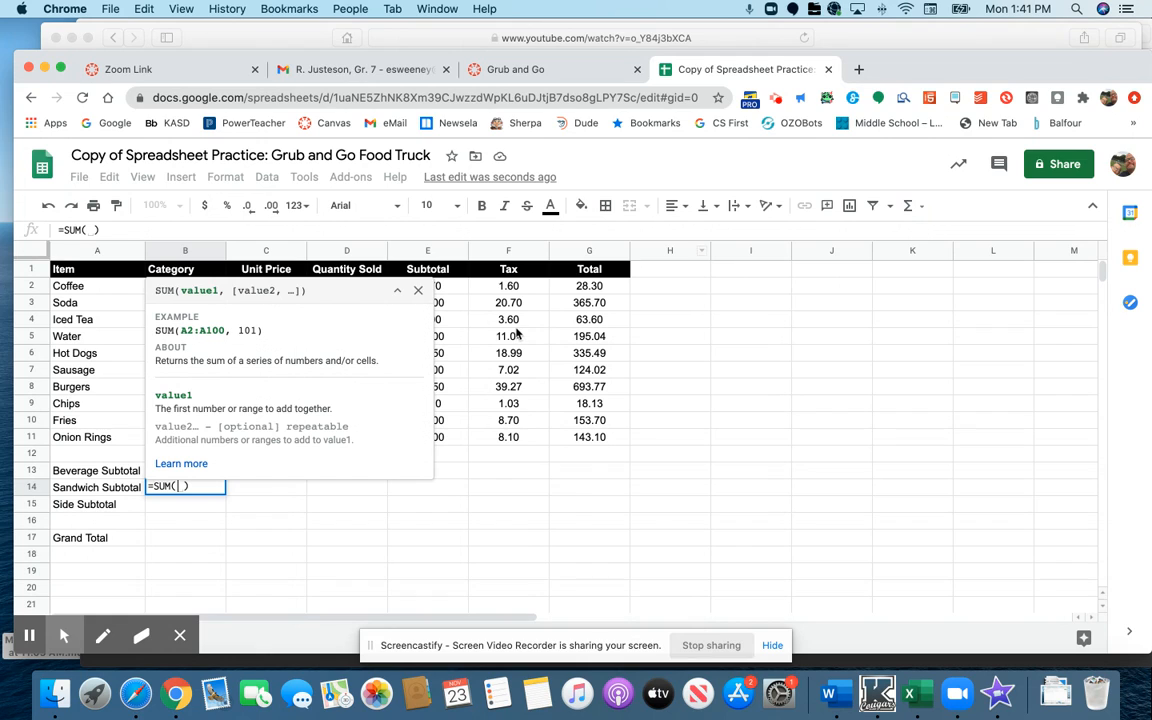
pyautogui.click(418, 290)
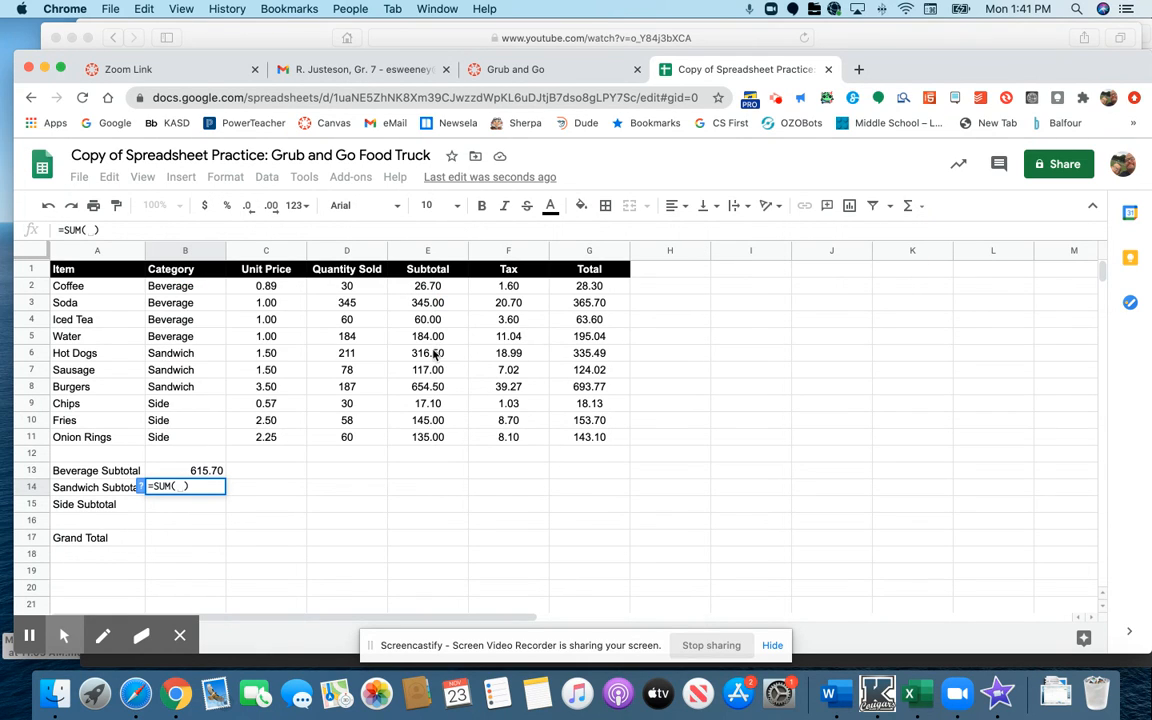
pyautogui.moveTo(436, 353); pyautogui.dragTo(431, 392)
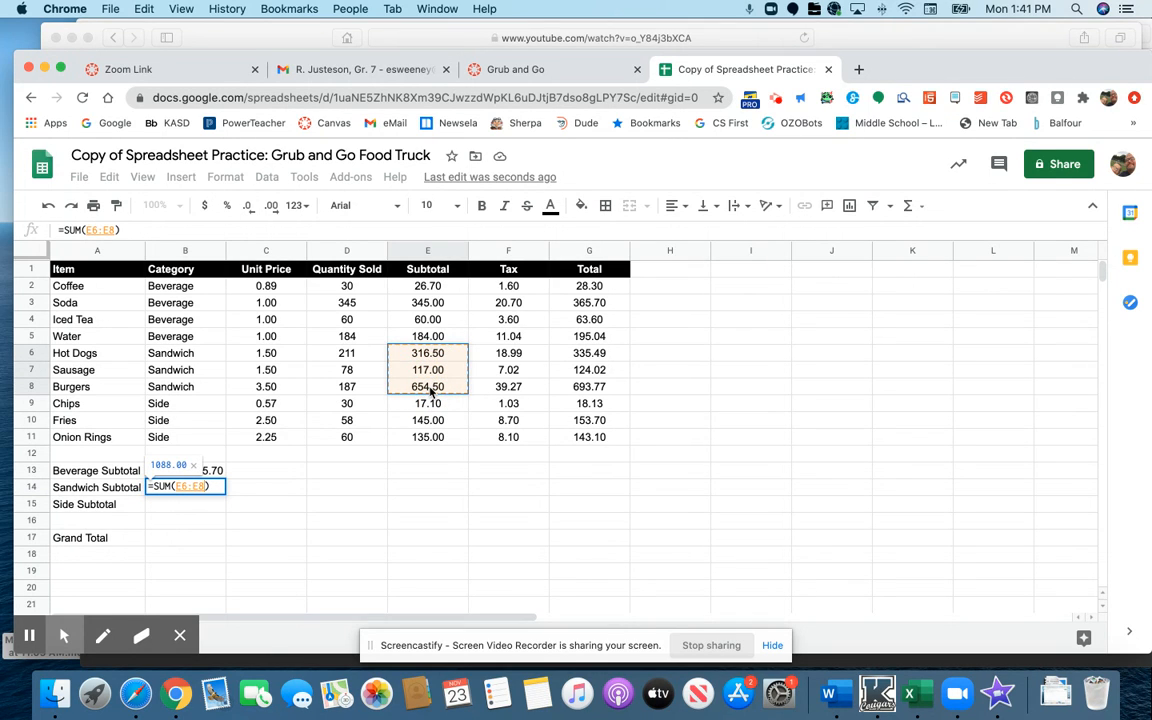
pyautogui.press('Return')
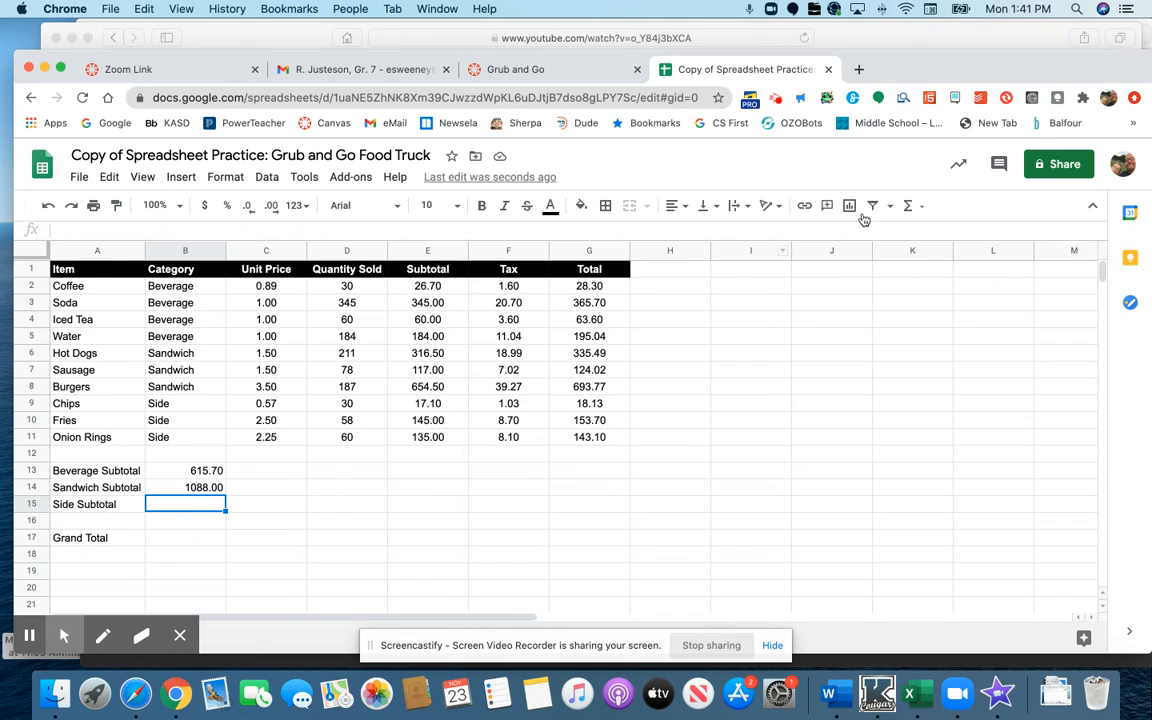
# Calculate the Side Subtotal in B15 with =SUM(E9:E11)
pyautogui.click(910, 206)
pyautogui.click(921, 236)
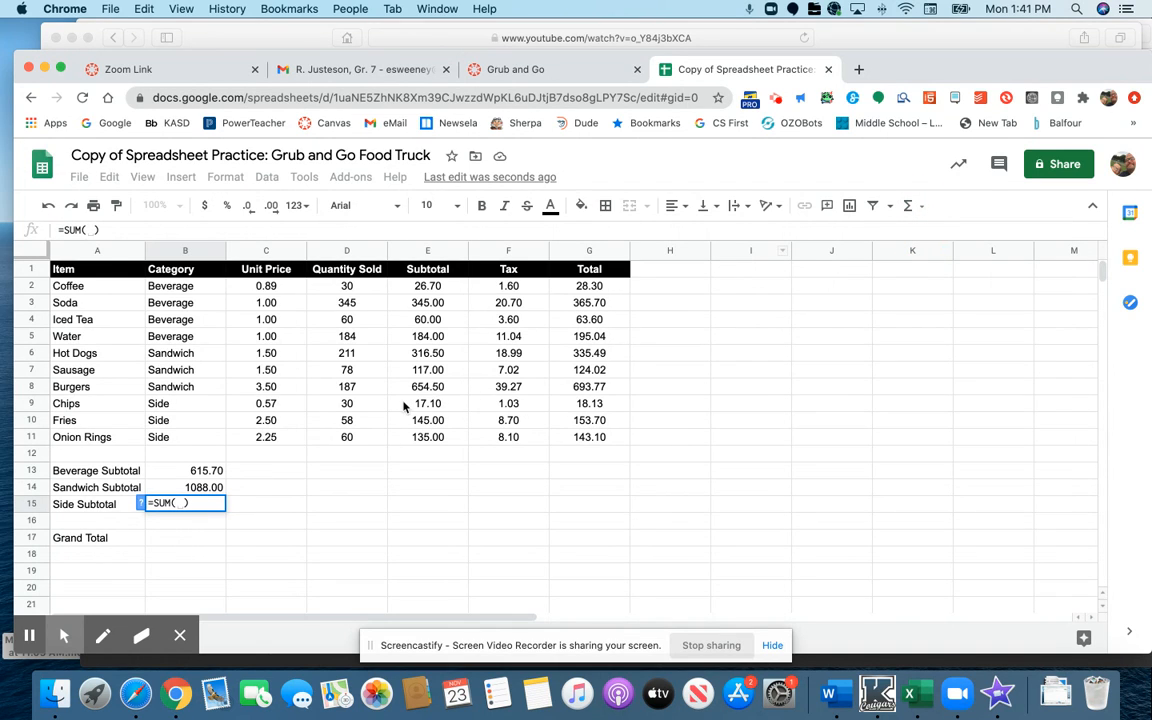
pyautogui.moveTo(428, 403); pyautogui.dragTo(413, 441)
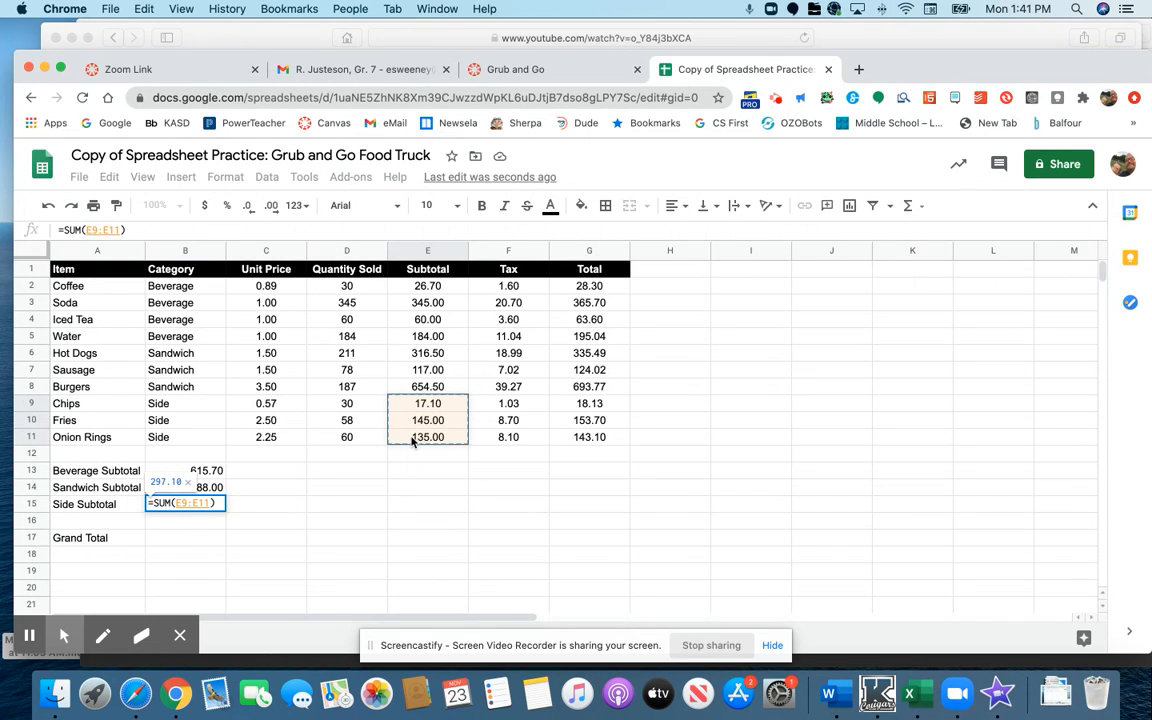
pyautogui.press('Return')
# Calculate the Grand Total in B17 with =SUM(G2:G11)
pyautogui.scroll(-1, 446, 449)
pyautogui.scroll(1, 446, 449)
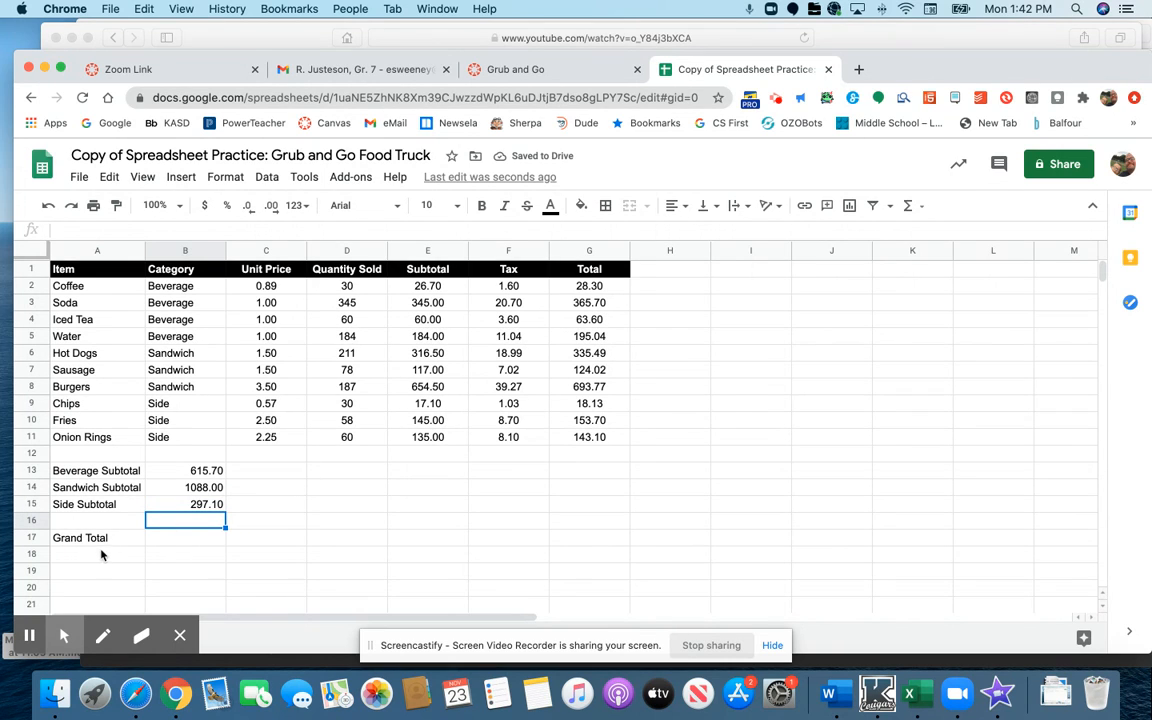
pyautogui.click(160, 539)
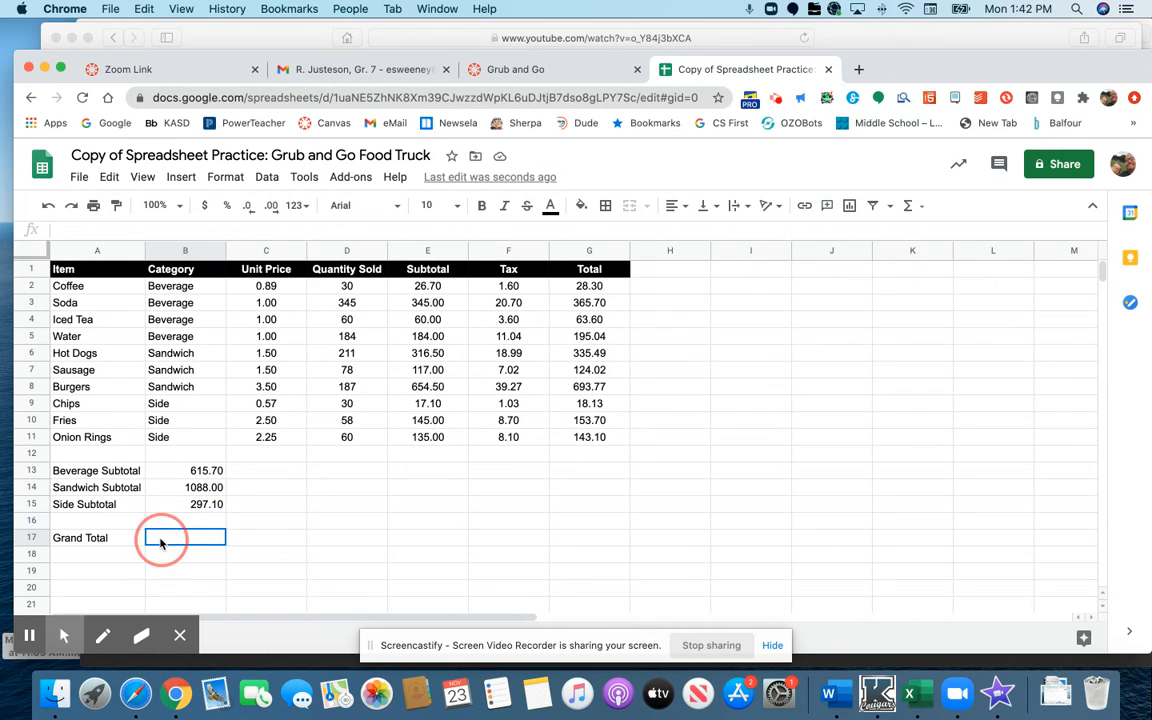
pyautogui.click(907, 205)
pyautogui.click(916, 230)
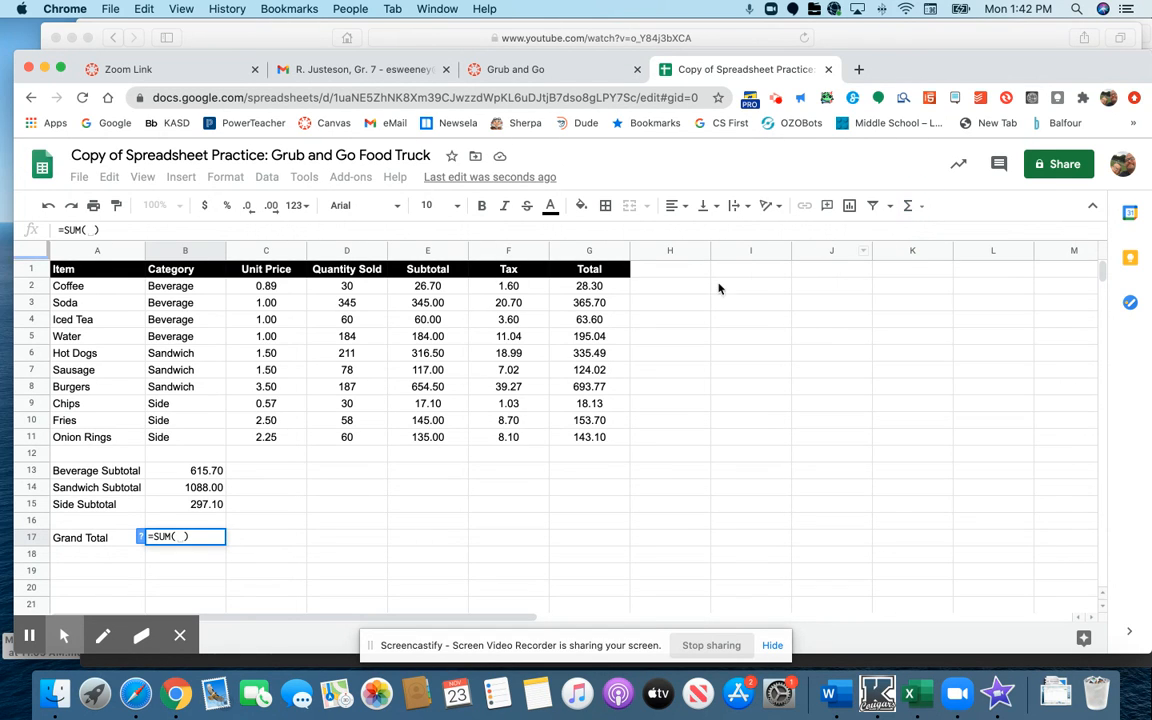
pyautogui.moveTo(580, 286); pyautogui.dragTo(607, 432)
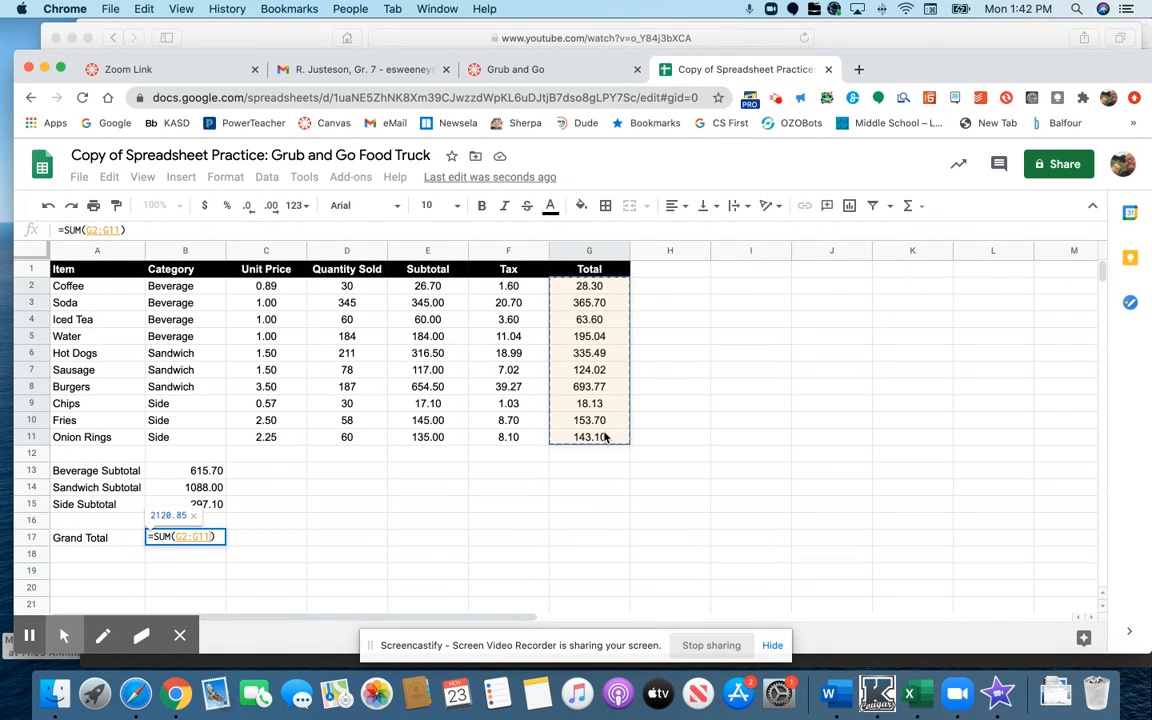
pyautogui.press('Return')
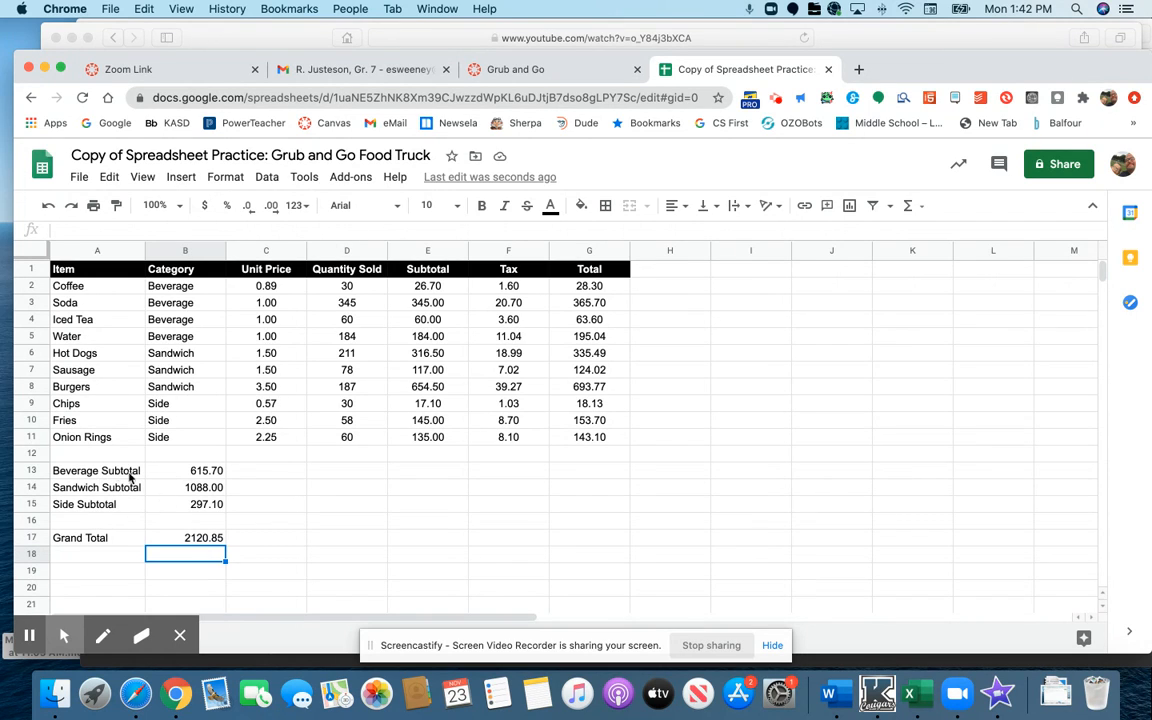
# Insert a pie chart of the category subtotals in A13:B15 and place it below the item table, beside the subtotals
pyautogui.moveTo(100, 470); pyautogui.dragTo(179, 508)
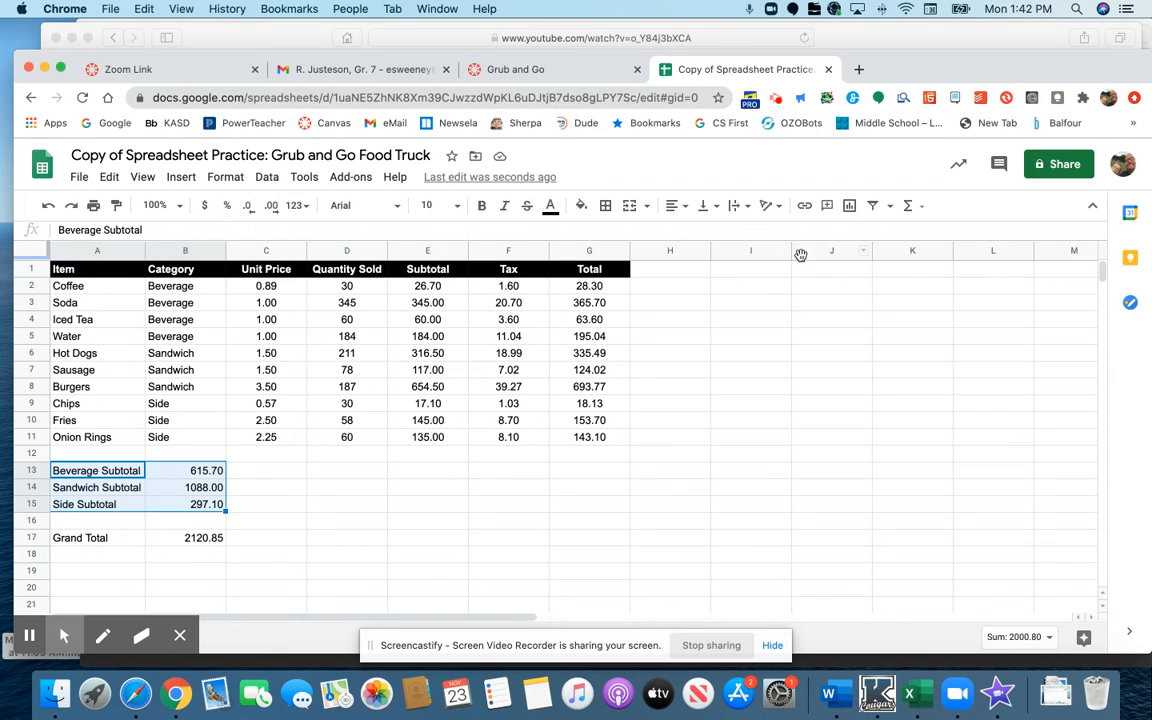
pyautogui.click(850, 206)
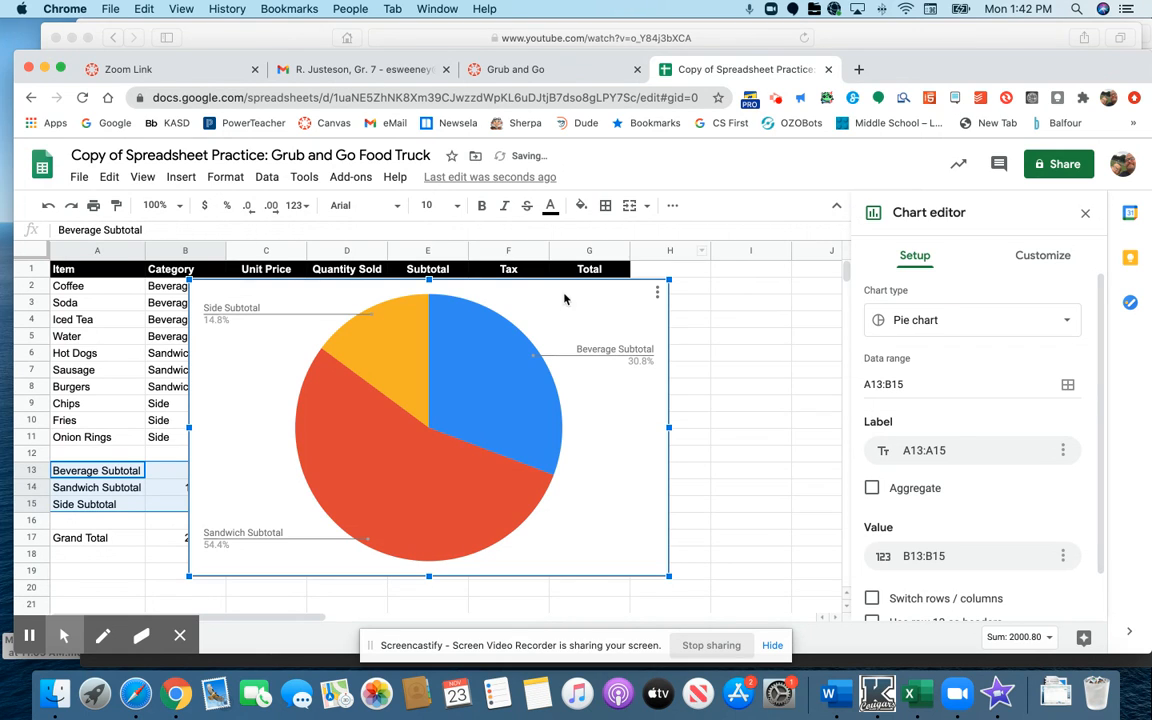
pyautogui.moveTo(609, 316); pyautogui.dragTo(665, 475)
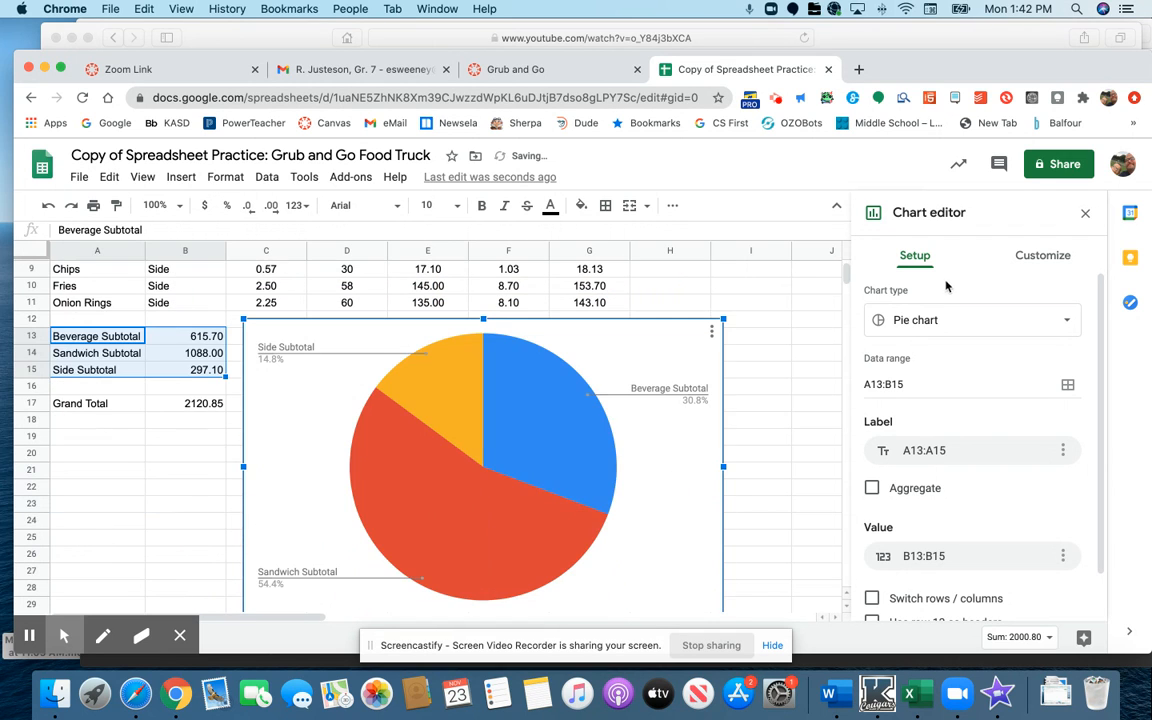
pyautogui.click(1085, 215)
pyautogui.scroll(-2, 905, 394)
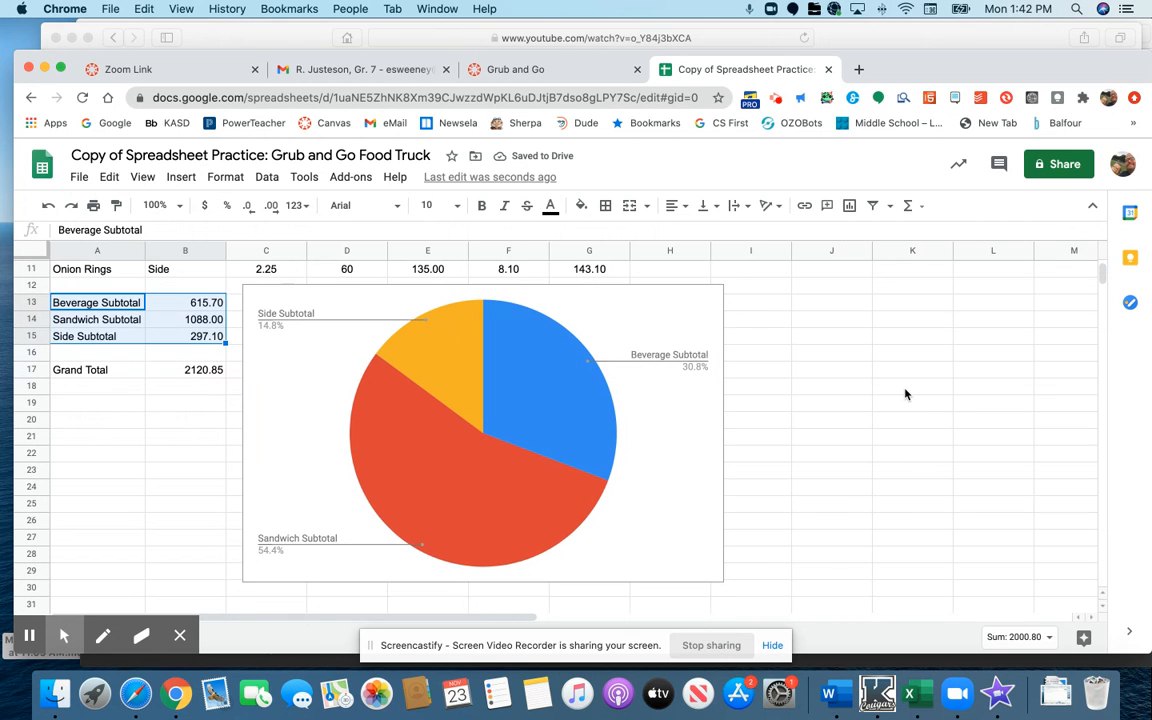
pyautogui.scroll(5, 905, 394)
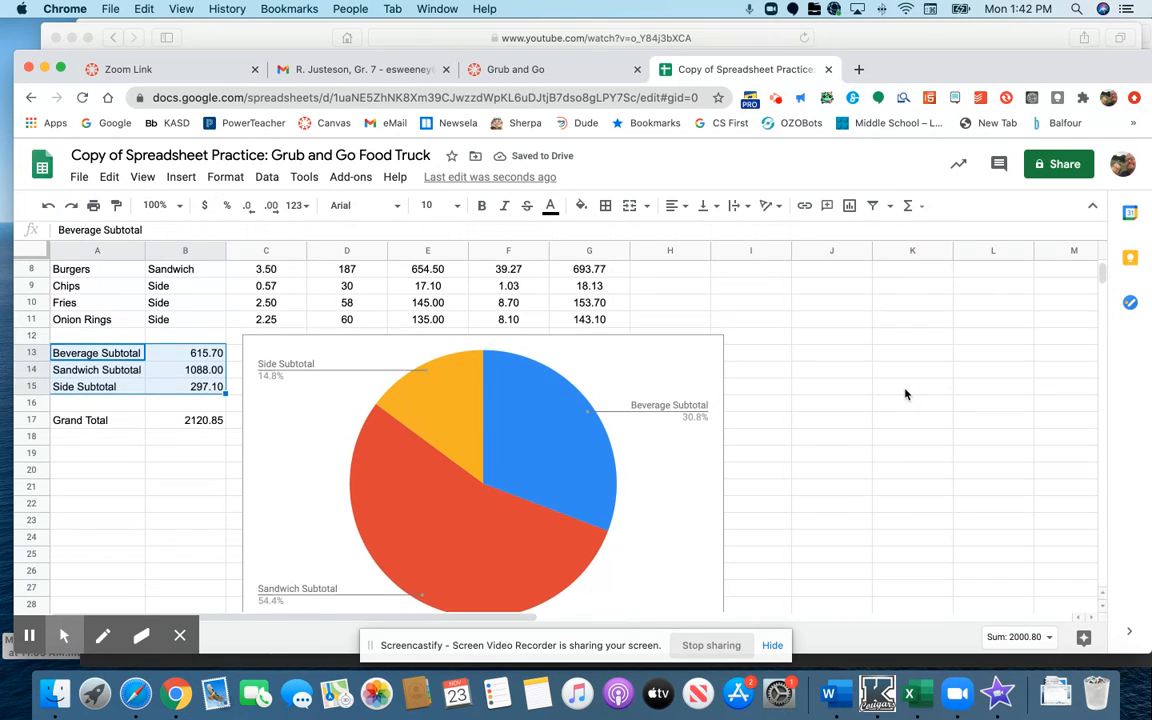
pyautogui.scroll(-4, 905, 394)
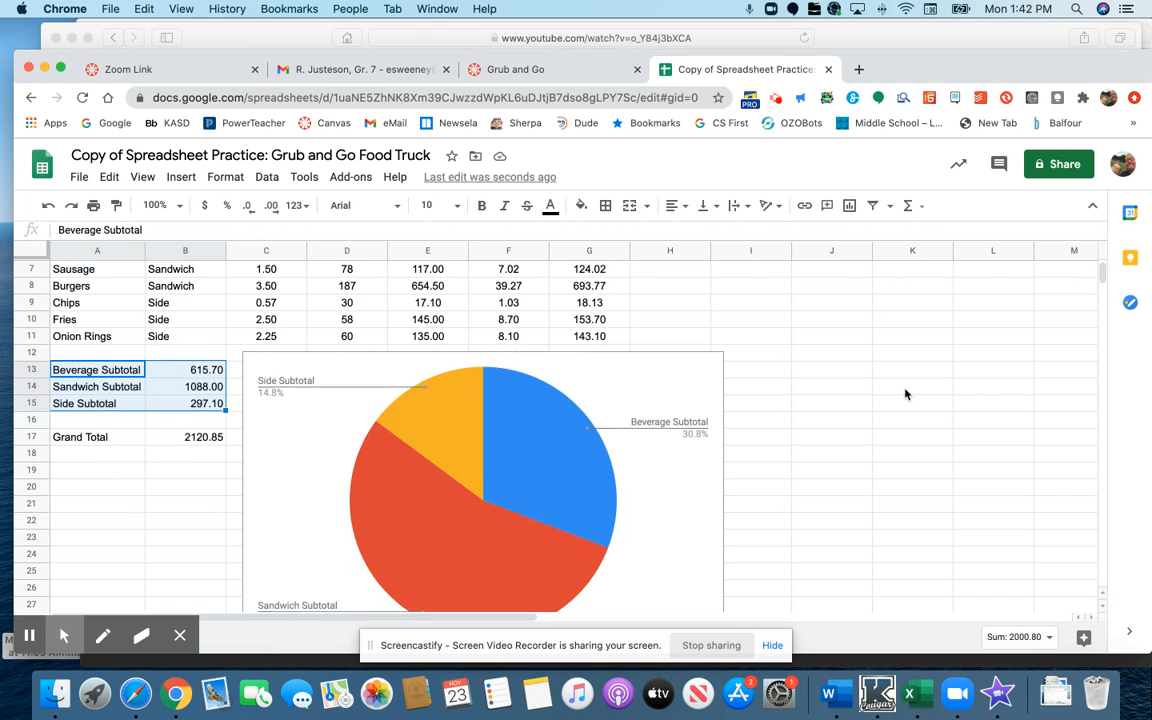